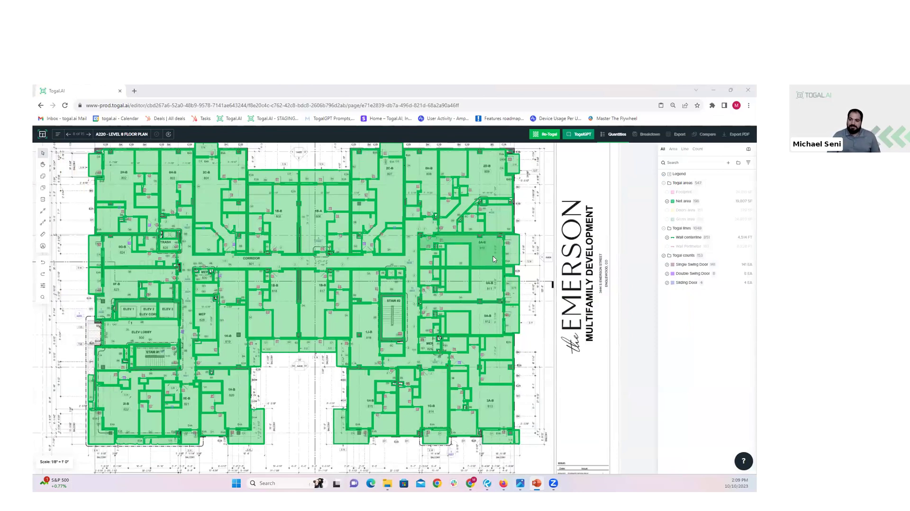
- Isolate the Net area classification on the plan and restrict the quantities list to area items
scroll(492, 250, "down", 1)
double_click(668, 202)
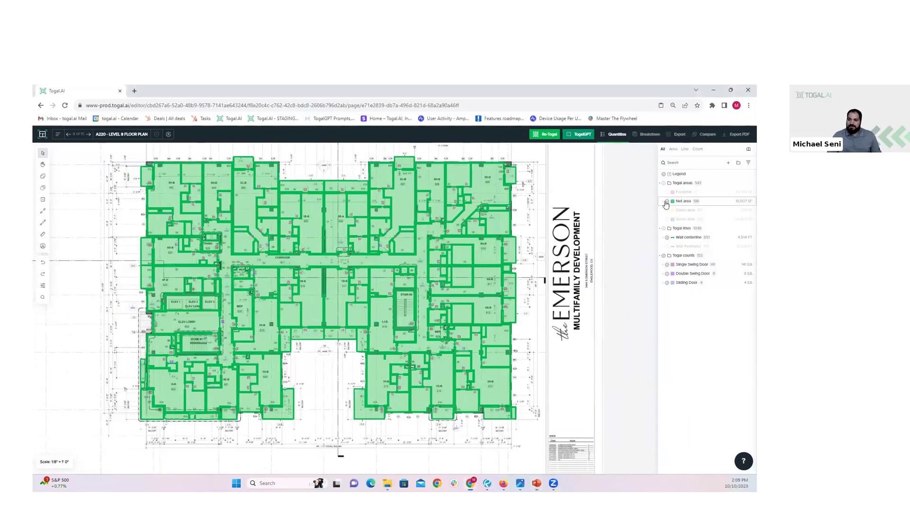
left_click(673, 148)
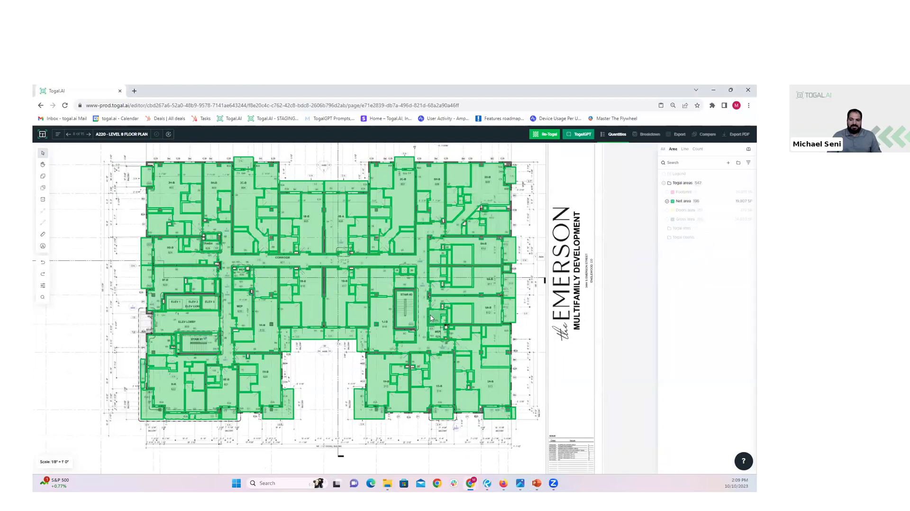
- Reclassify the net areas of units 820 to 822 and the corridor under a new area classification named LVT FLOORING, and display only it
middle_click_drag(466, 273, 499, 230)
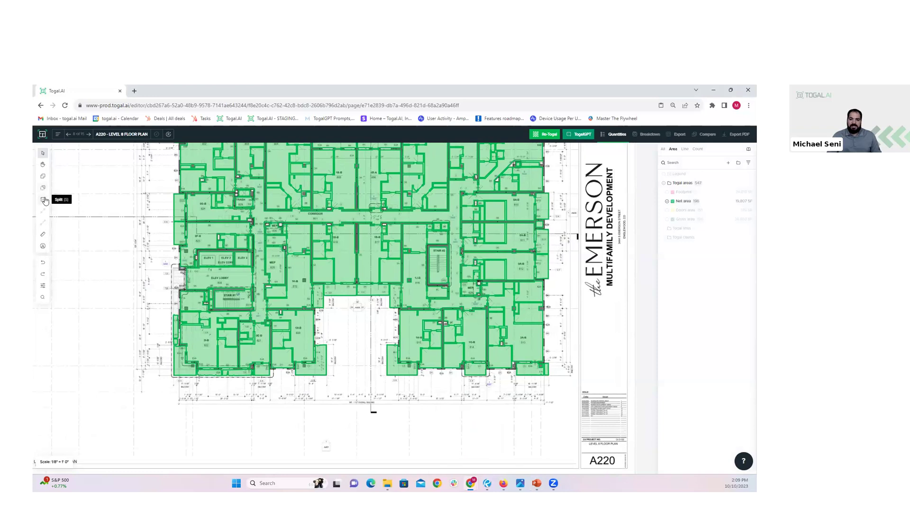
scroll(299, 299, "up", 1)
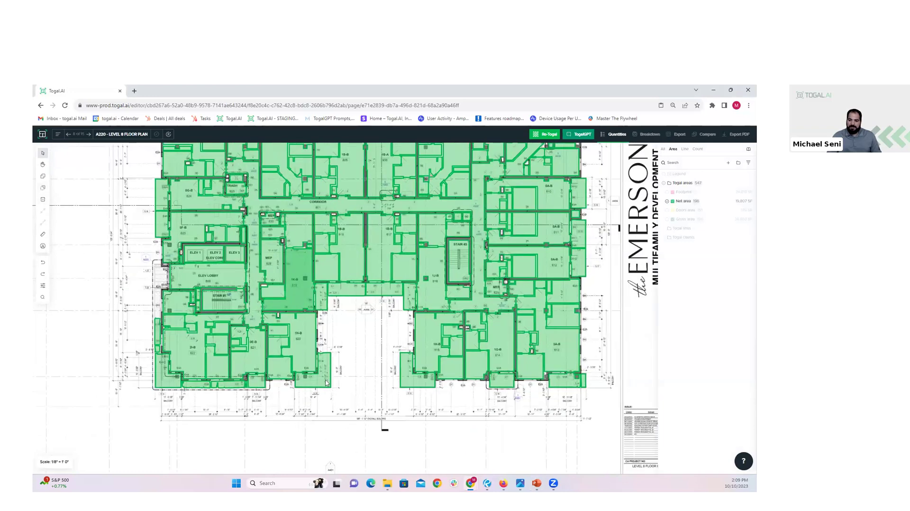
scroll(302, 307, "down", 1)
left_click_drag(337, 390, 161, 316)
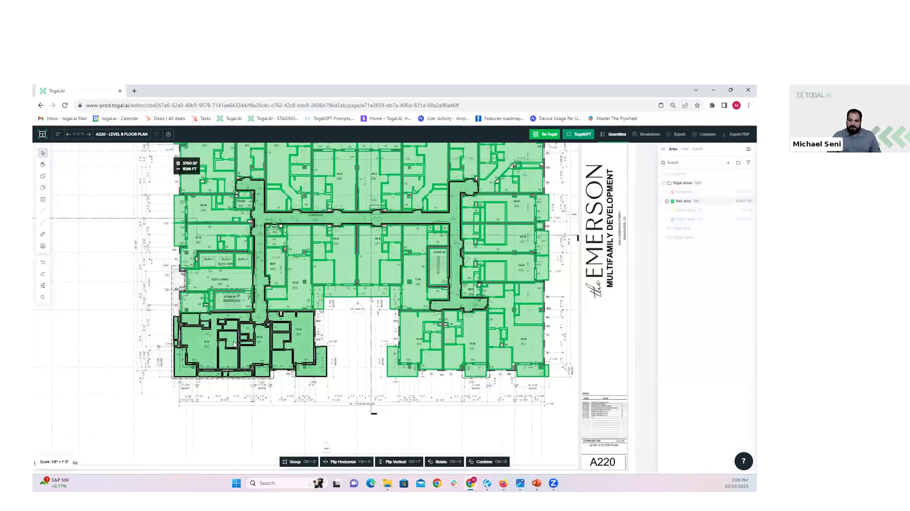
right_click(240, 346)
left_click(268, 375)
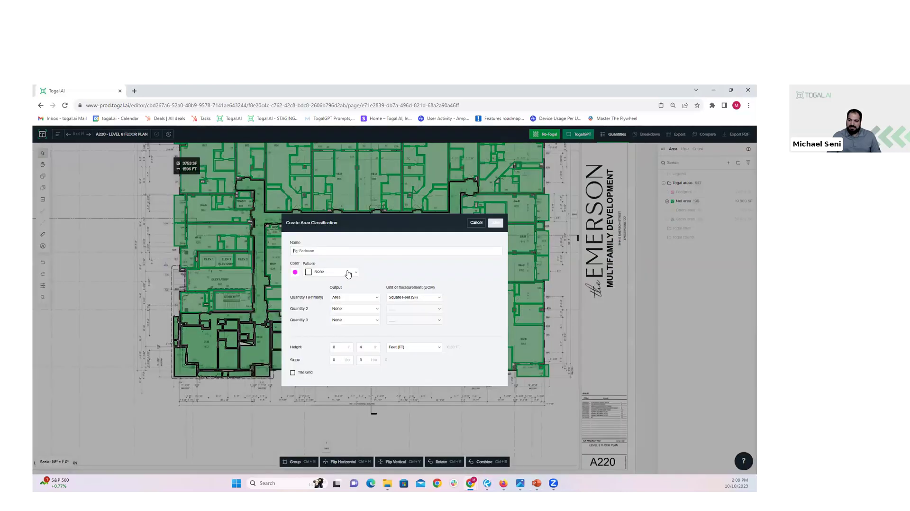
type("LVT FLOORING")
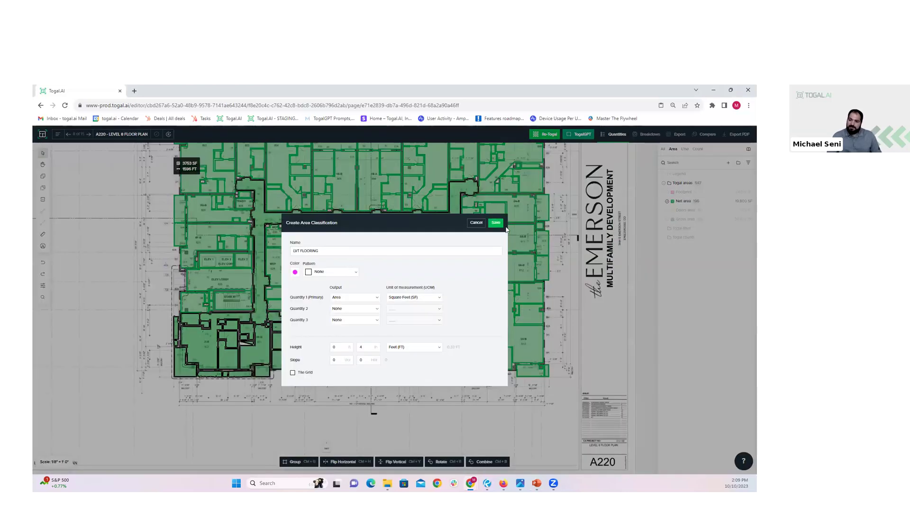
left_click(499, 224)
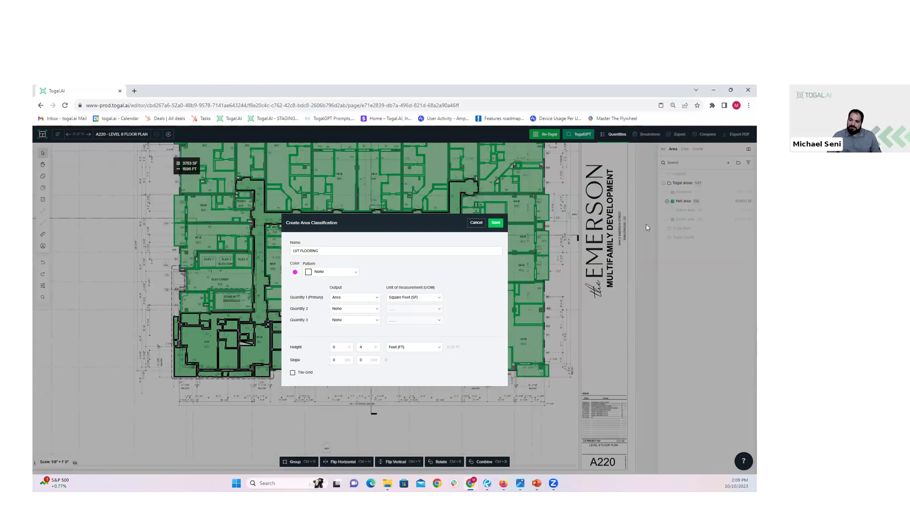
left_click(664, 247)
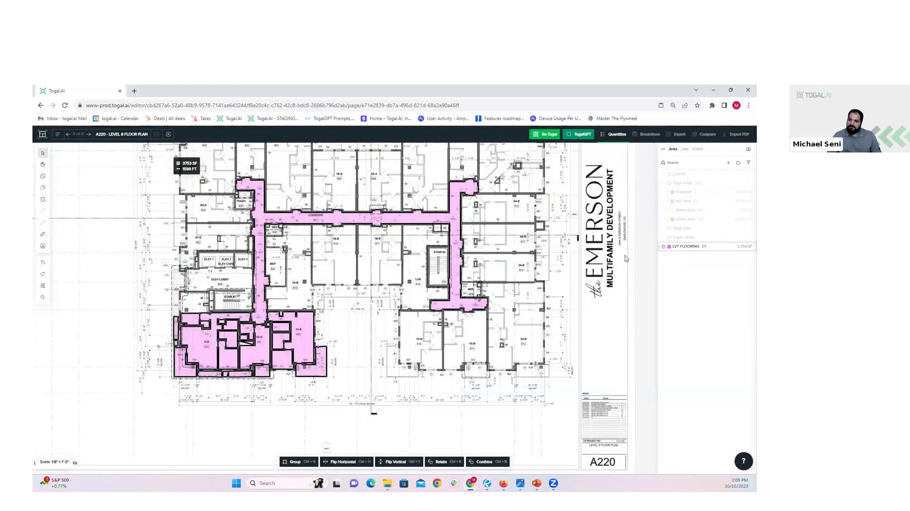
- Try to reshape the triangular closet area in unit 821 by moving the midpoint of its diagonal edge
scroll(247, 353, "up", 3)
scroll(241, 357, "up", 6)
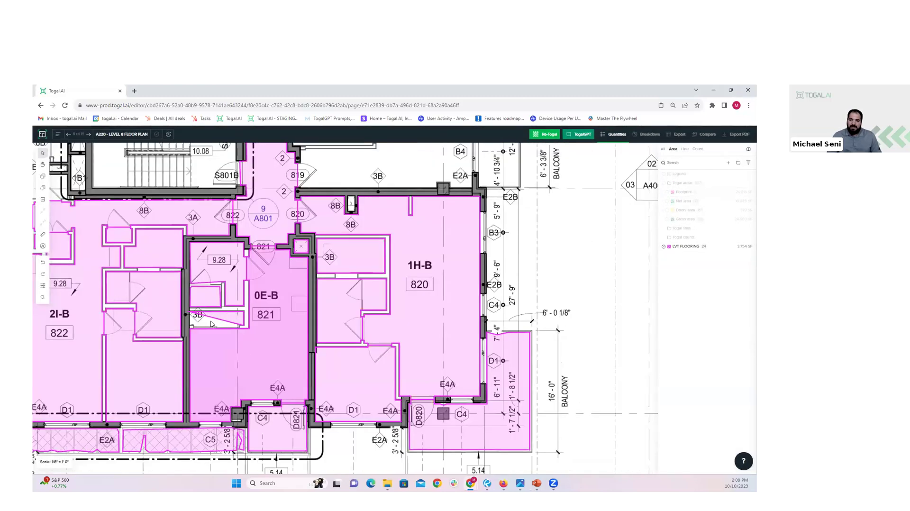
left_click(242, 298)
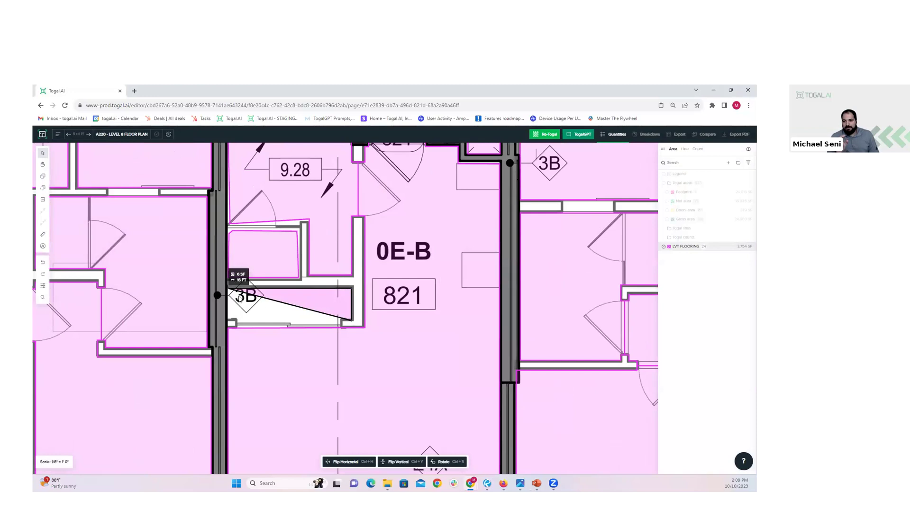
scroll(276, 297, "up", 5)
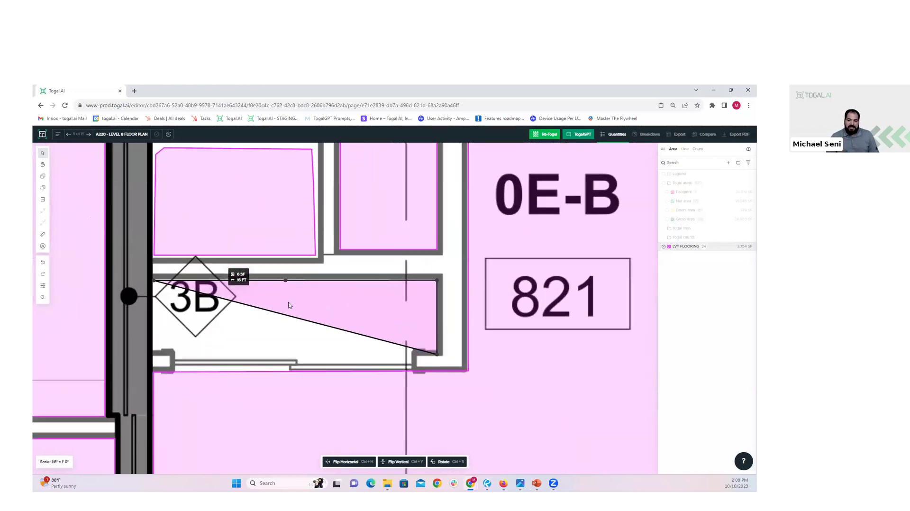
left_click_drag(284, 324, 59, 391)
scroll(235, 373, "down", 2)
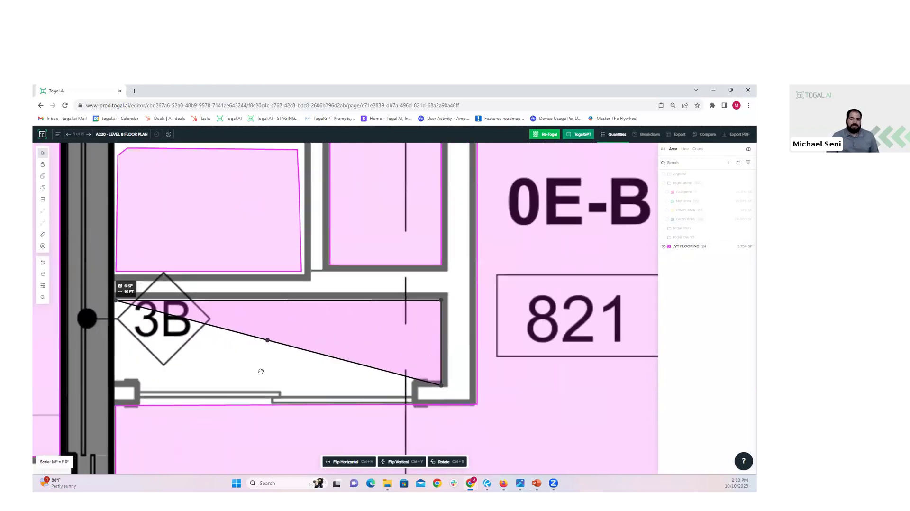
middle_click_drag(259, 371, 327, 368)
left_click(336, 365)
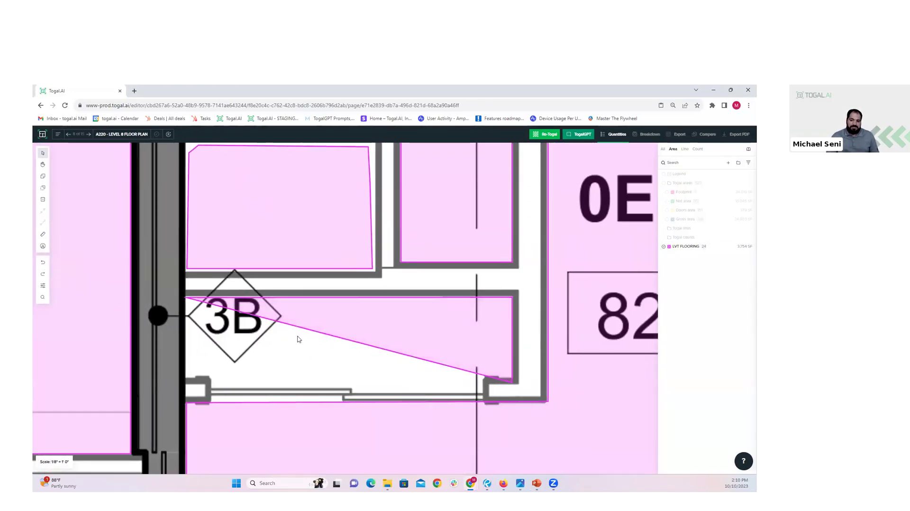
- Outline the closet in unit 821 with the area drawing tool to fill the part missing from its LVT FLOORING area
left_click(43, 177)
scroll(501, 386, "up", 2)
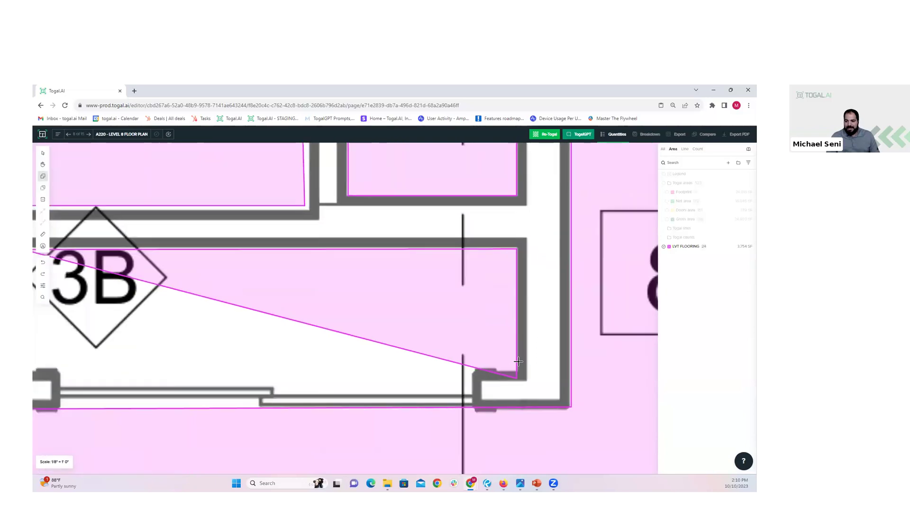
left_click(517, 376)
middle_click_drag(288, 370, 494, 380)
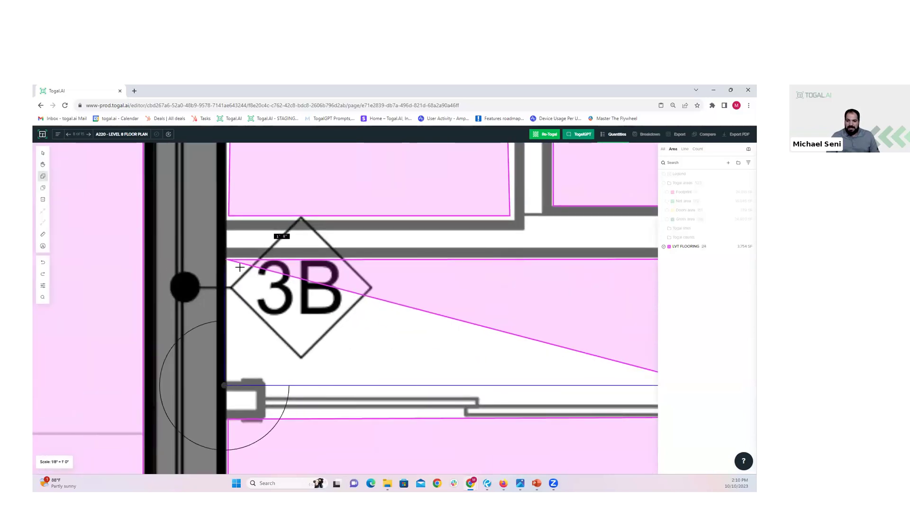
scroll(224, 264, "up", 2)
left_click(229, 255)
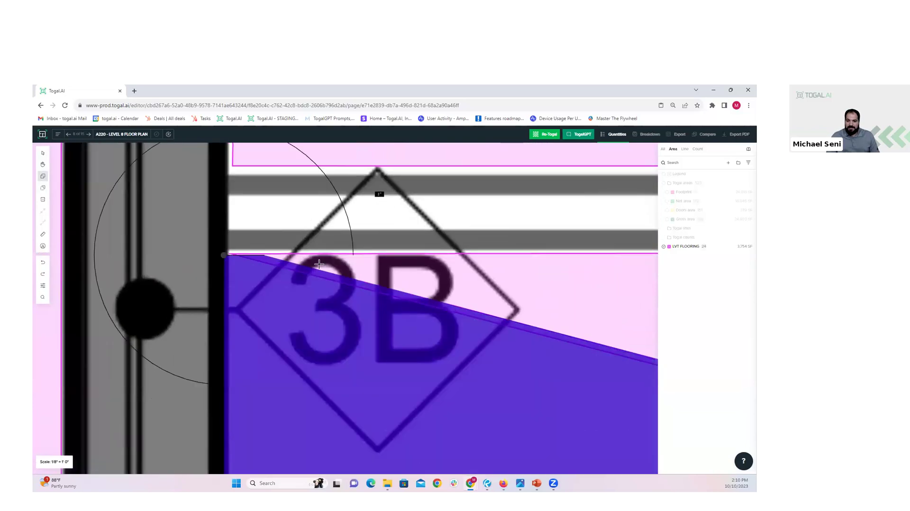
scroll(336, 263, "down", 4)
middle_click_drag(437, 277, 305, 272)
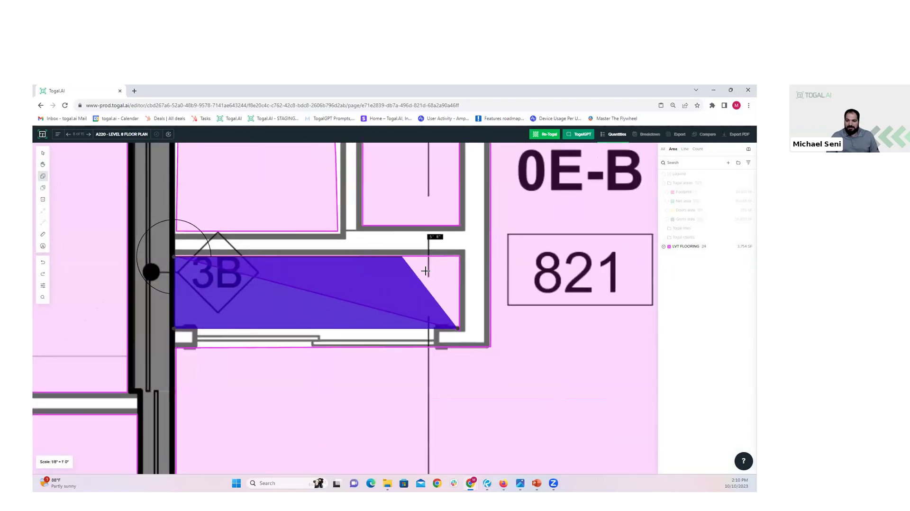
left_click(458, 256)
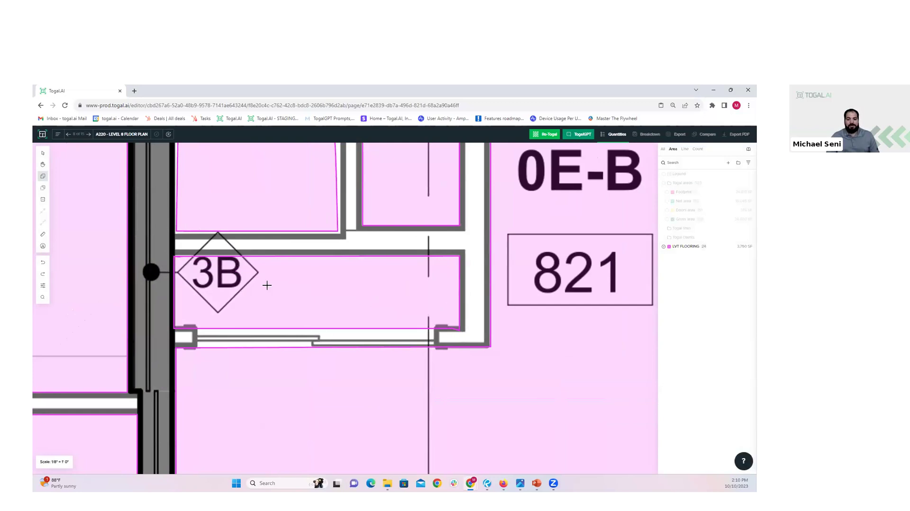
- Begin an LVT FLOORING area in unit 819 at the entry door jamb, tracing along the interior wall to its outer corner
scroll(266, 289, "down", 5)
middle_click_drag(320, 235, 307, 331)
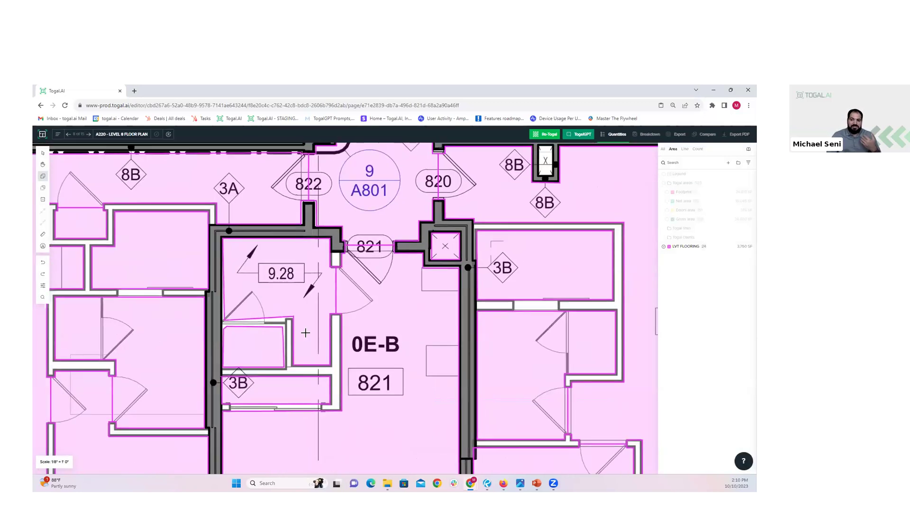
scroll(306, 331, "down", 3)
middle_click_drag(385, 198, 297, 318)
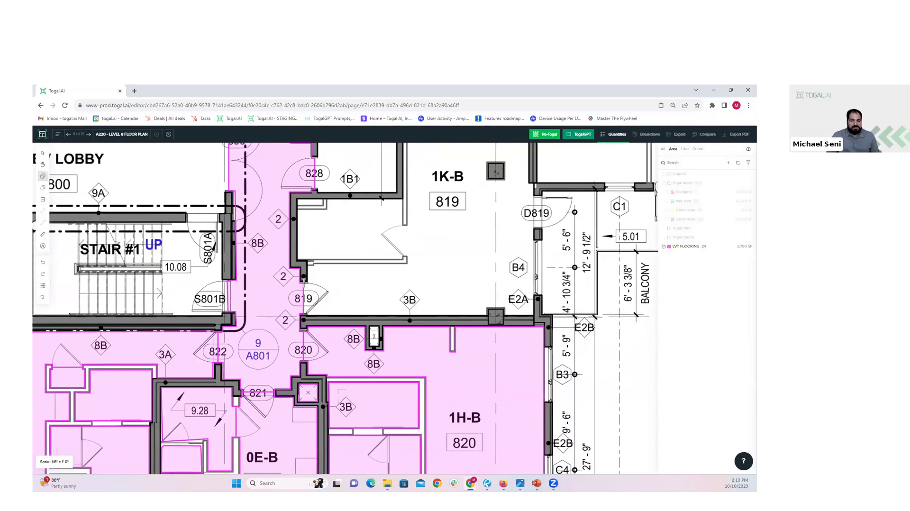
scroll(301, 283, "up", 5)
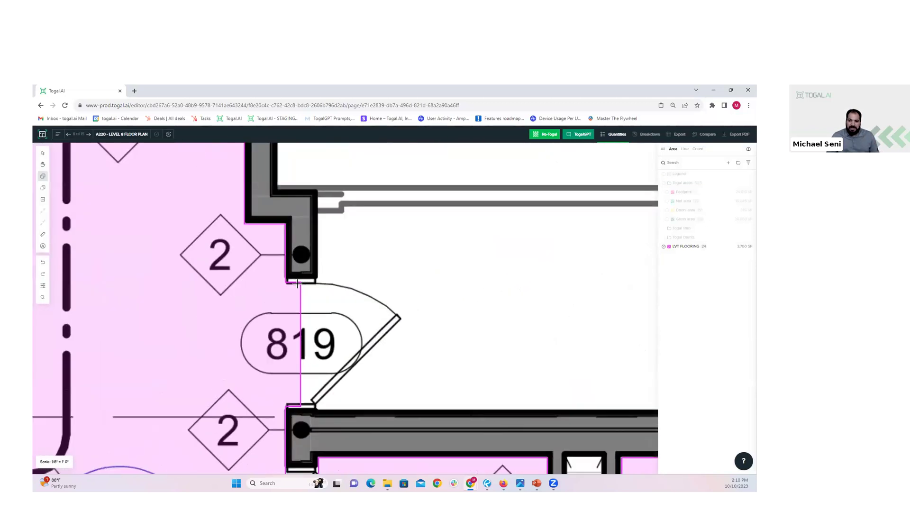
left_click(297, 284)
left_click(316, 284)
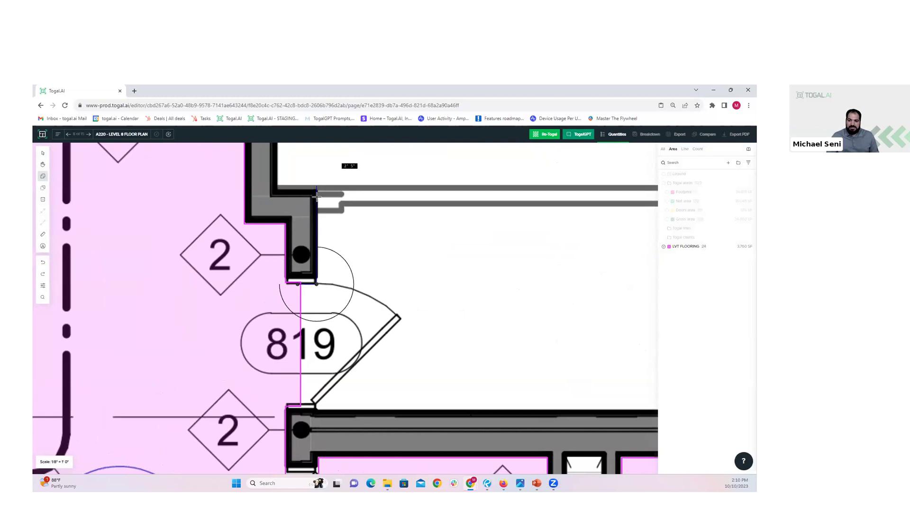
left_click(316, 206)
scroll(332, 208, "down", 3)
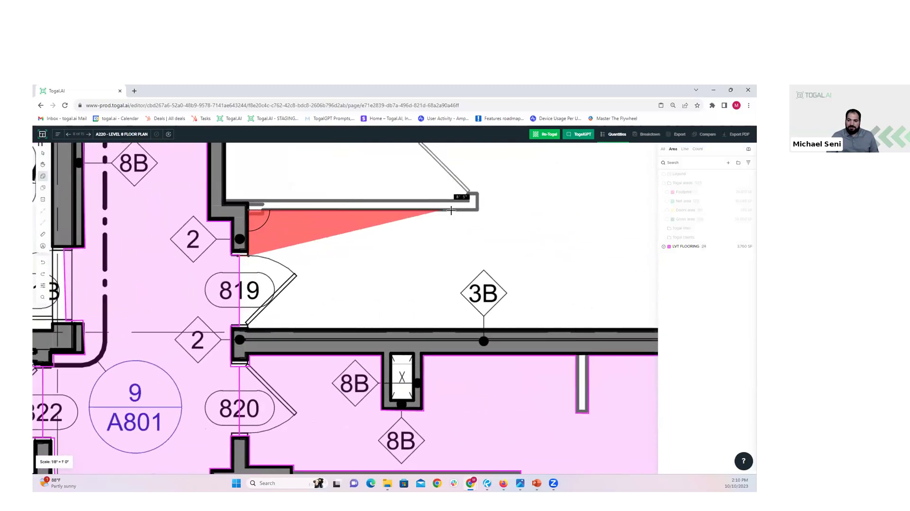
left_click(478, 210)
- Continue the unit 819 outline up along the MEP room wall and across to the corner at the 3A wall
scroll(478, 197, "down", 3)
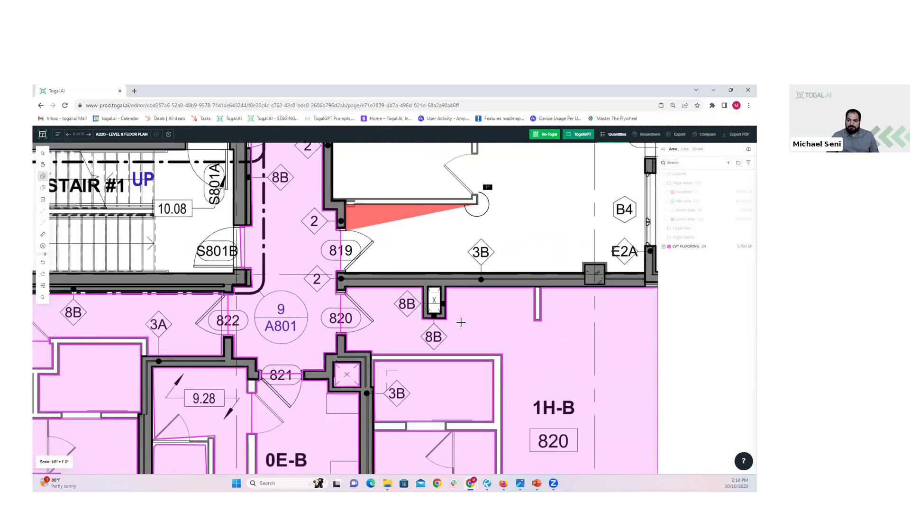
middle_click_drag(460, 322, 448, 365)
middle_click_drag(459, 255, 437, 353)
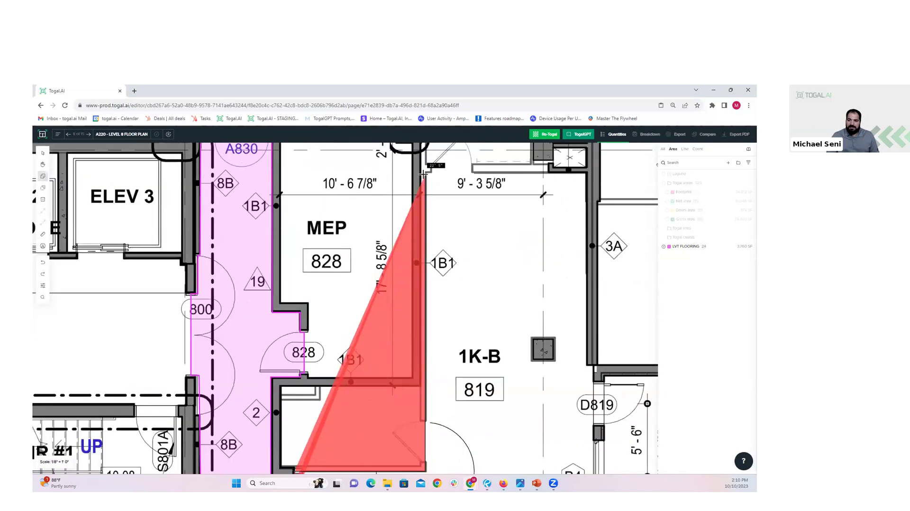
scroll(423, 174, "up", 3)
left_click(427, 172)
middle_click_drag(517, 188, 284, 187)
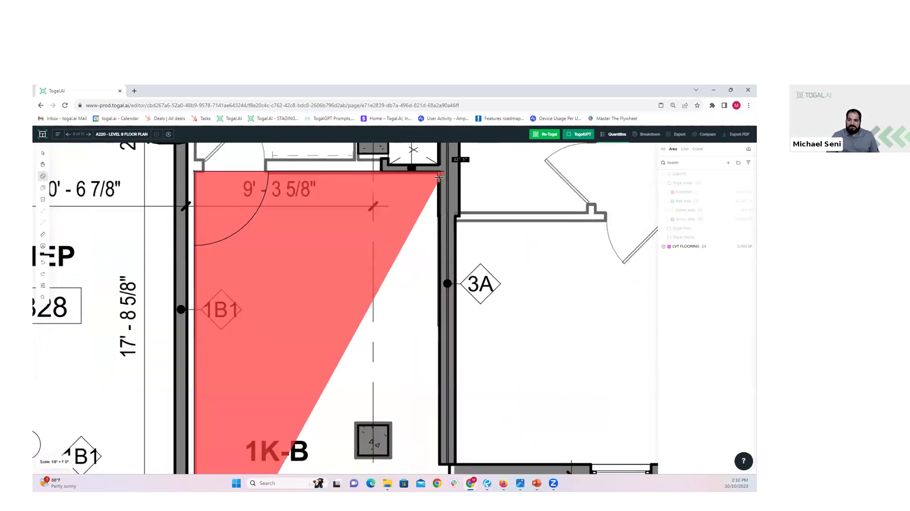
left_click(439, 174)
- Trace the unit 819 outline down the 3A wall, around the jog by door D819, to the corner with the 3B wall
scroll(442, 261, "down", 3)
middle_click_drag(450, 389, 450, 268)
scroll(451, 270, "down", 2)
scroll(450, 282, "up", 2)
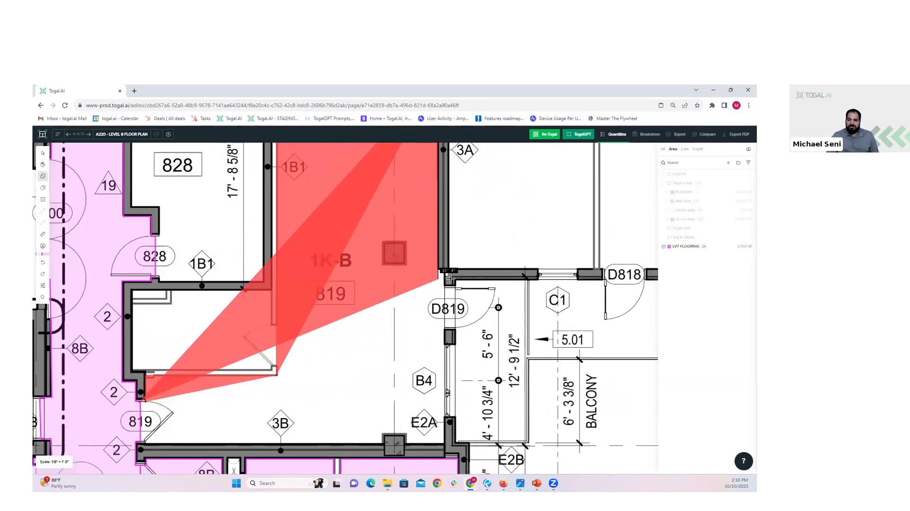
scroll(450, 279, "up", 2)
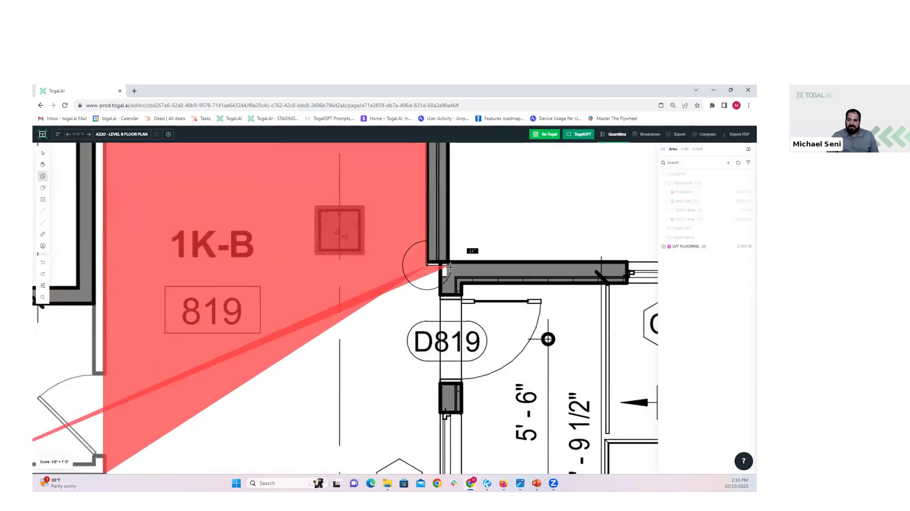
left_click(440, 264)
scroll(438, 302, "down", 2)
middle_click_drag(439, 422, 439, 249)
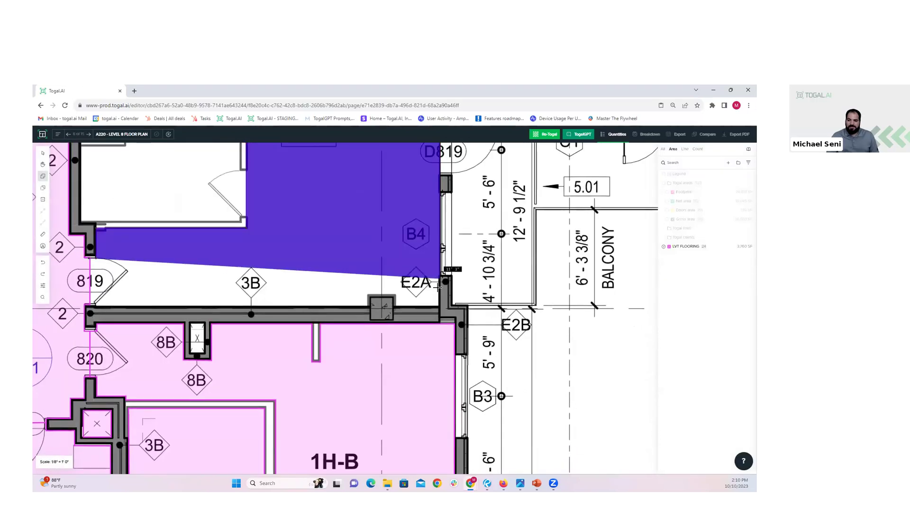
left_click(439, 305)
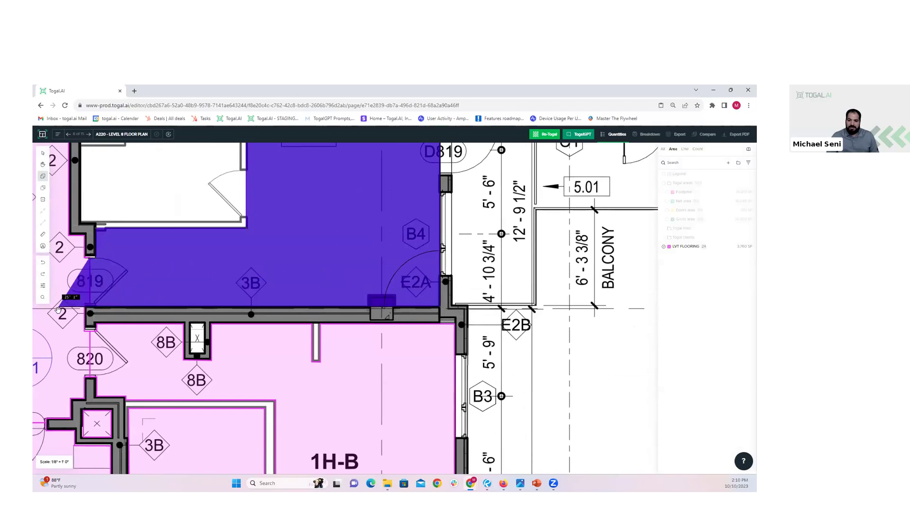
- Close the unit 819 area outline along the 3B wall at the entry door, and select the finished area
middle_click_drag(59, 310, 107, 313)
scroll(181, 311, "up", 3)
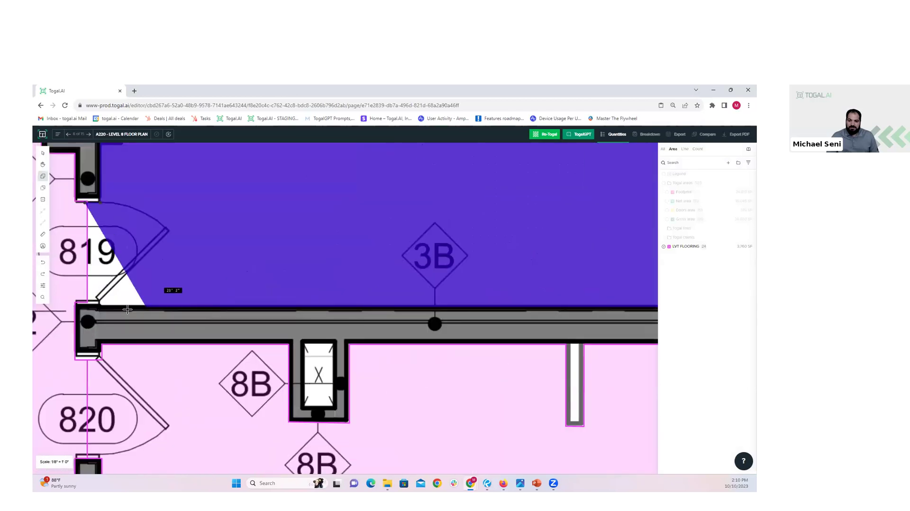
scroll(127, 309, "up", 1)
scroll(339, 306, "left", 5)
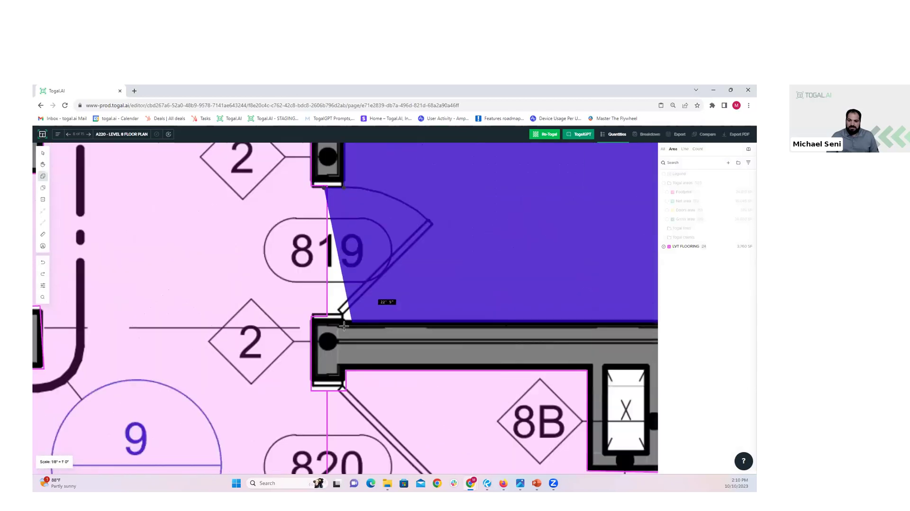
double_click(301, 320)
scroll(400, 286, "down", 5)
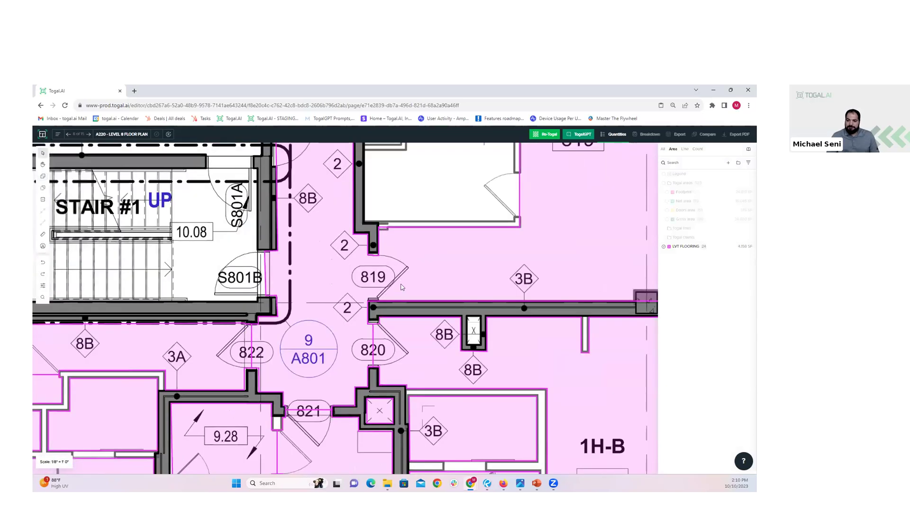
scroll(401, 287, "down", 3)
left_click(492, 258)
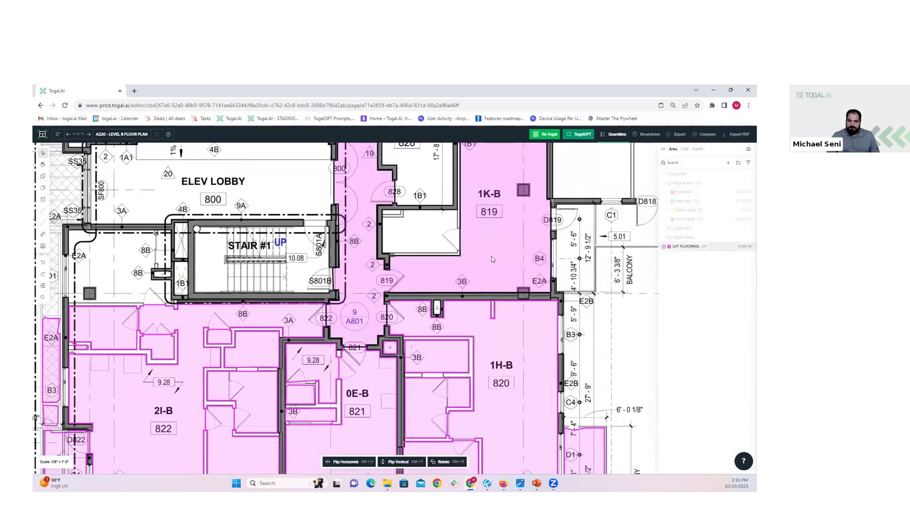
- Cut an L-shaped piece out of the unit 819 LVT FLOORING area, between the room tag and the window wall by door D819
left_click(45, 189)
left_click_drag(45, 144, 45, 152)
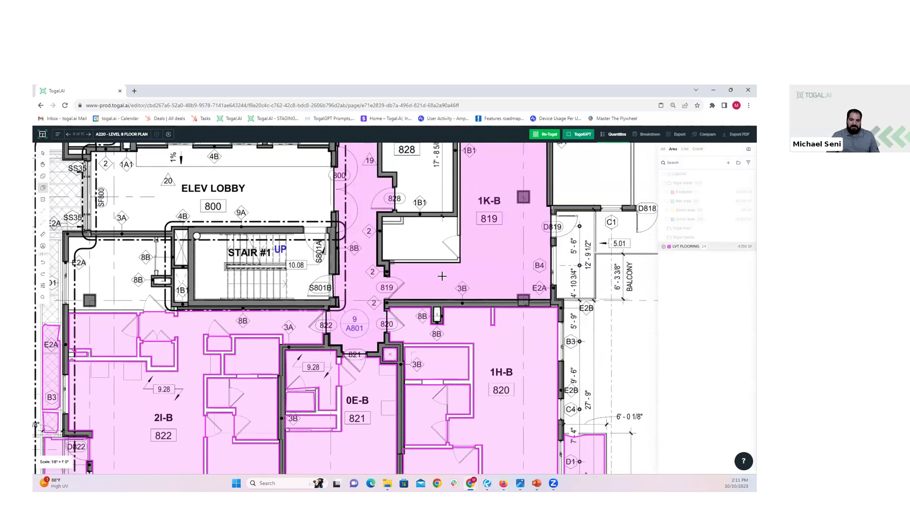
key("c")
scroll(566, 274, "up", 5)
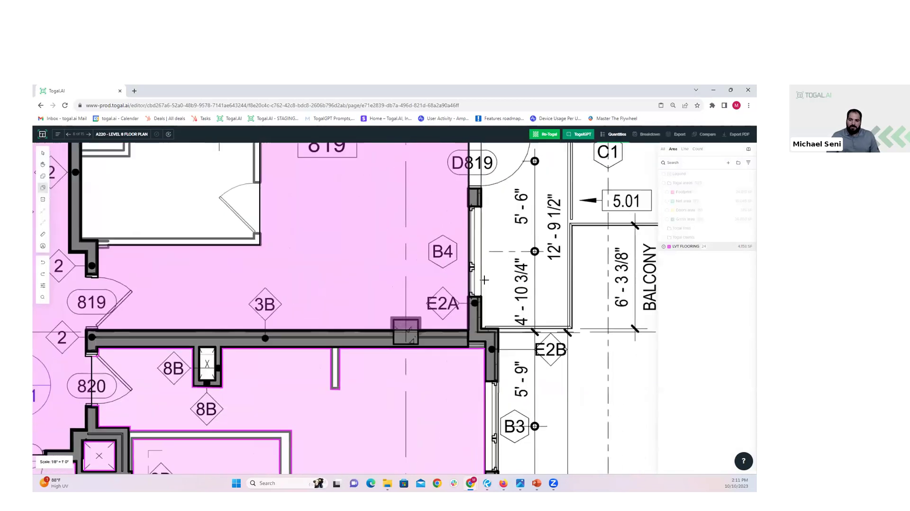
scroll(479, 296, "up", 1)
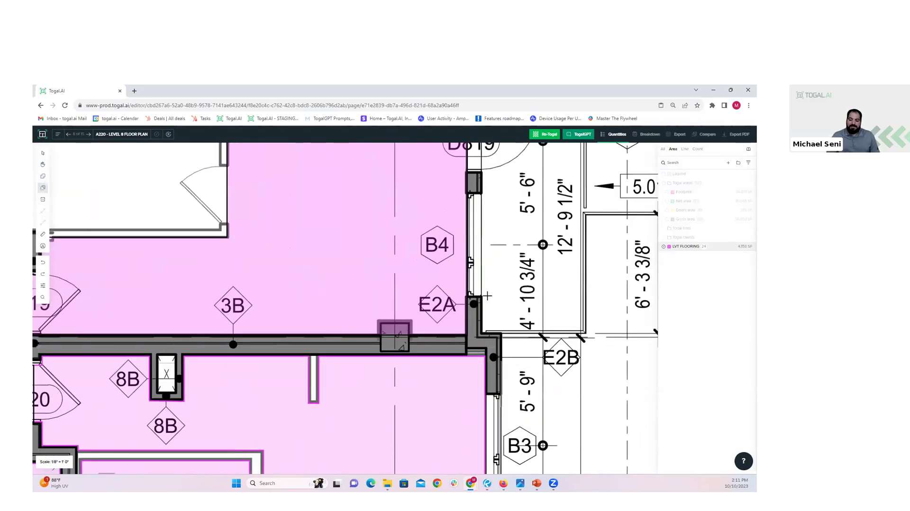
left_click(384, 296)
middle_click_drag(393, 214, 386, 305)
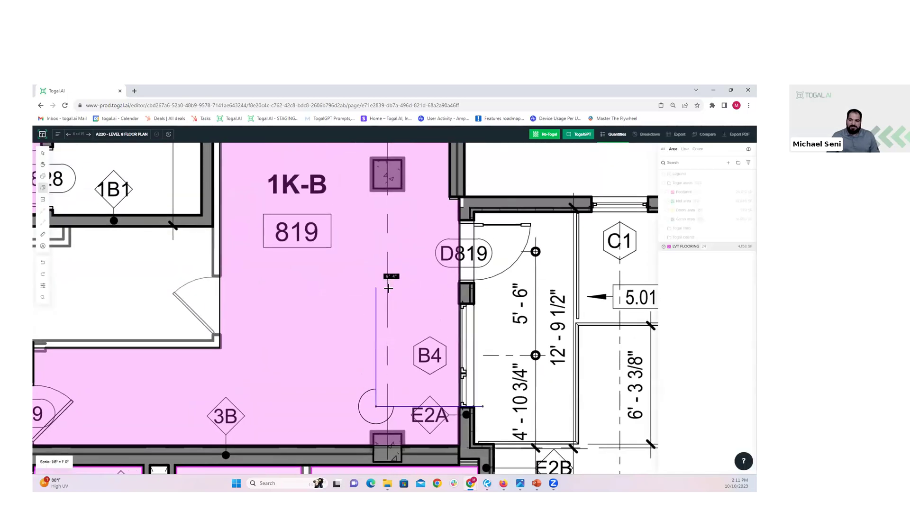
left_click(376, 288)
left_click(275, 288)
left_click(274, 214)
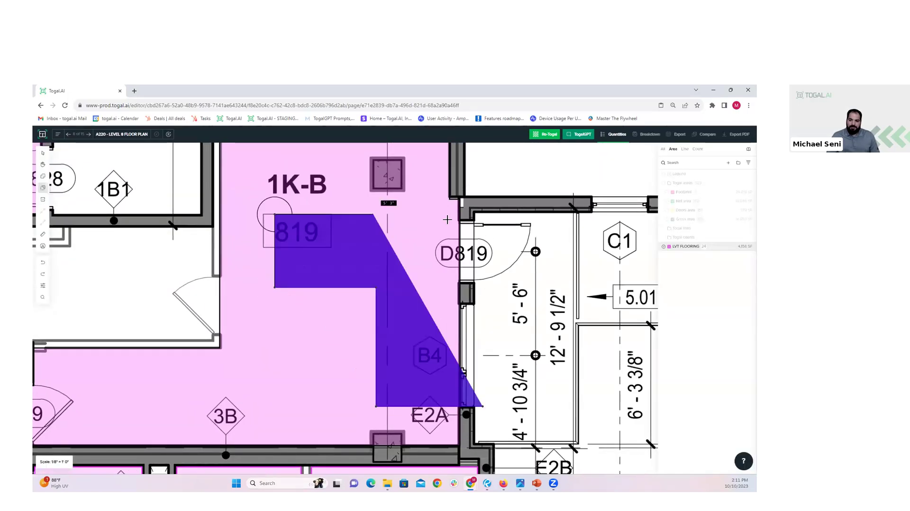
double_click(502, 218)
- Cut a four-sided notch with one slanted edge out of the unit 819 area, along the 3A wall just above the column
scroll(361, 277, "down", 2)
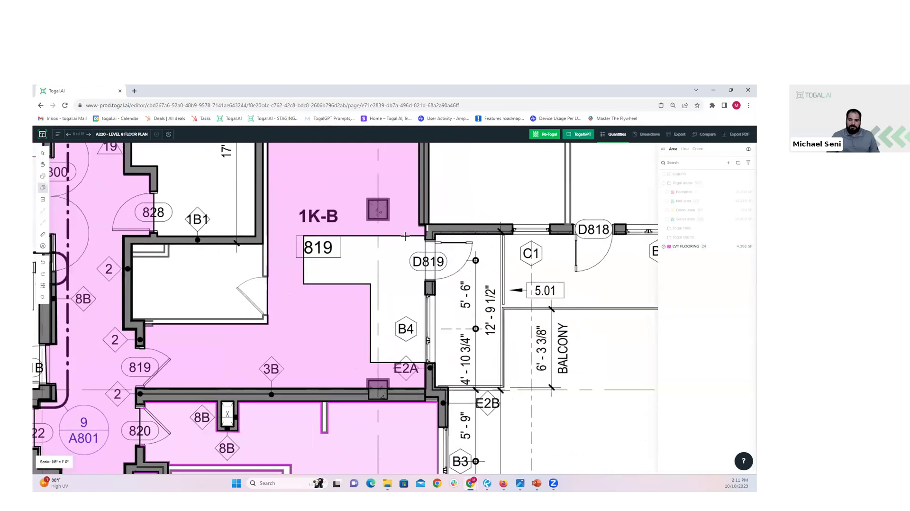
middle_click_drag(457, 197, 433, 307)
left_click(405, 306)
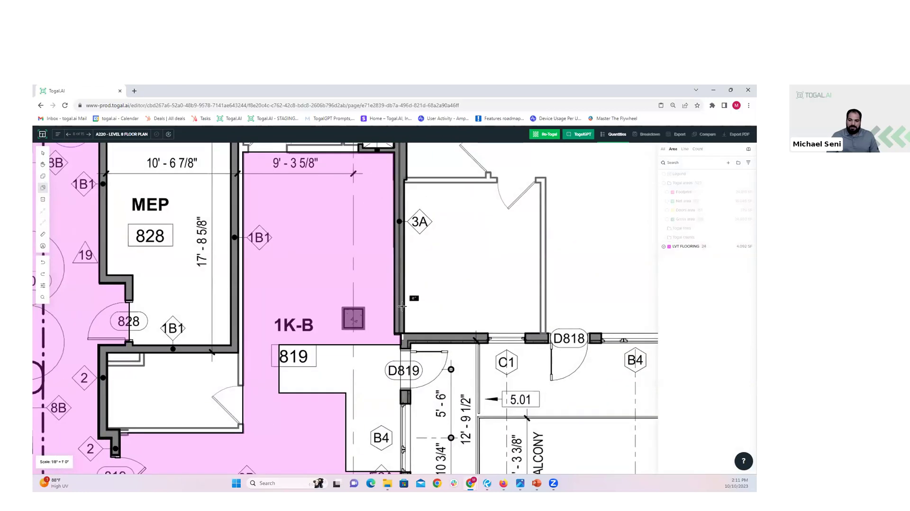
left_click(363, 306)
left_click(334, 246)
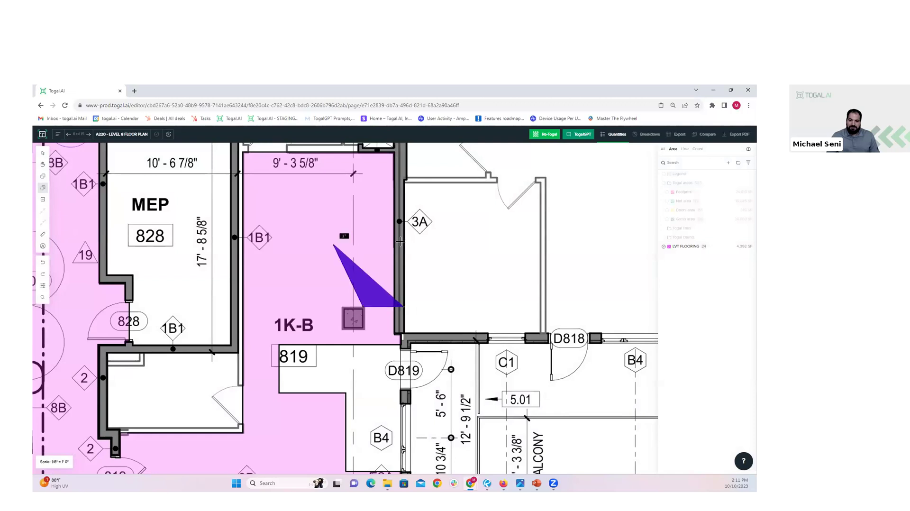
double_click(437, 244)
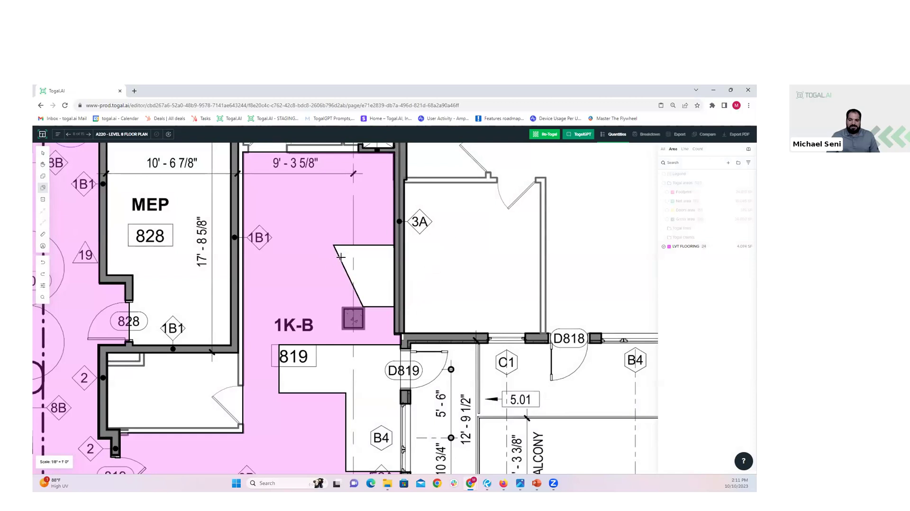
- Cut a roughly rectangular hole of about 20 SF inside the unit 819 area, just above the 3B wall near entry door 819
scroll(341, 257, "down", 2)
middle_click_drag(337, 345, 393, 305)
scroll(343, 366, "up", 2)
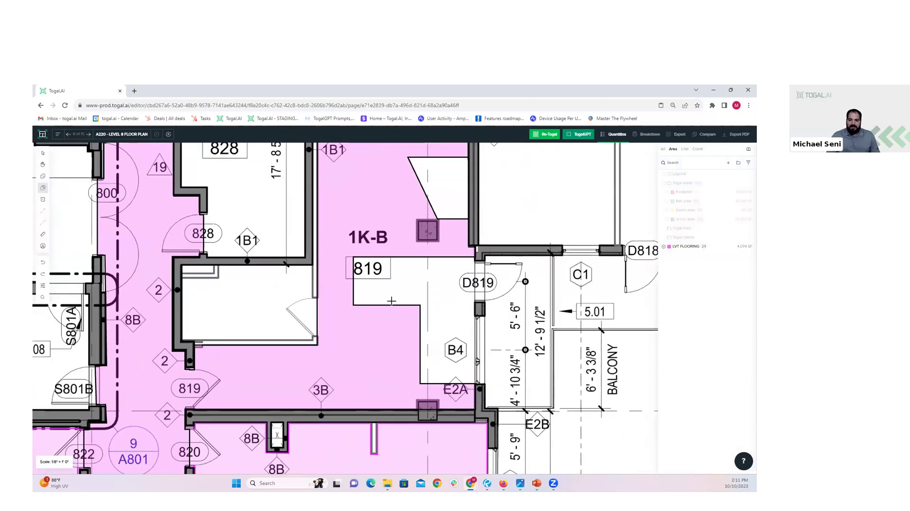
middle_click_drag(347, 389, 369, 331)
scroll(407, 269, "up", 3)
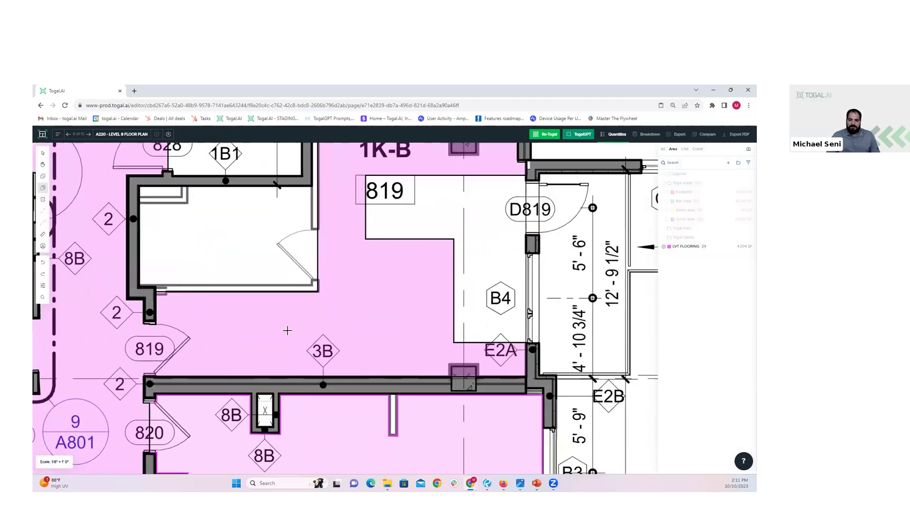
left_click(266, 316)
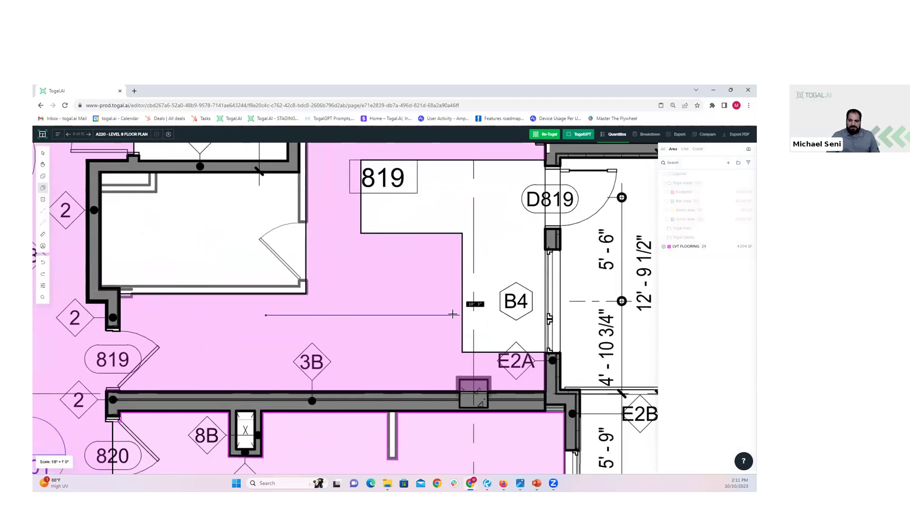
left_click(391, 315)
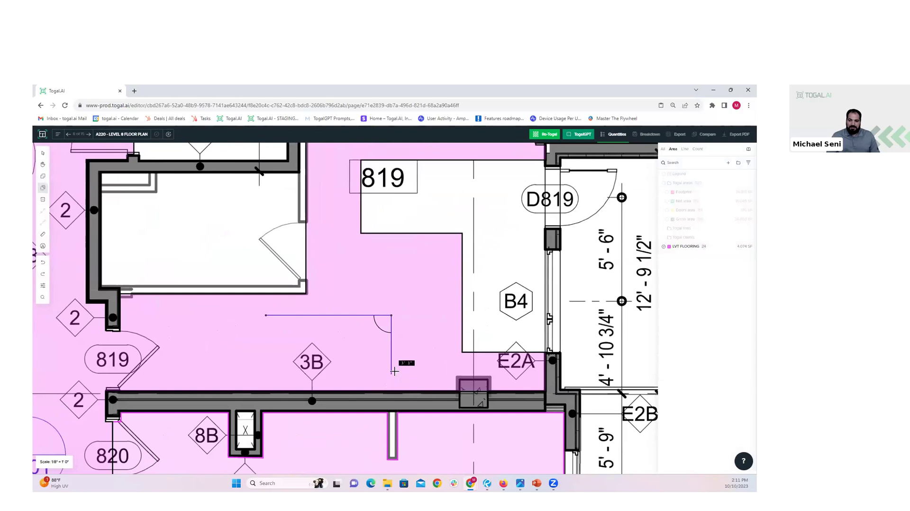
left_click(391, 371)
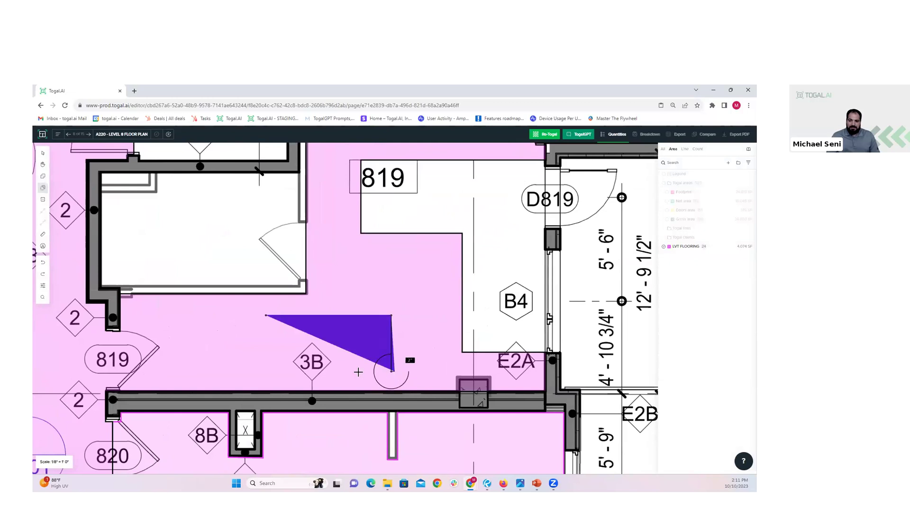
double_click(268, 374)
key("Escape")
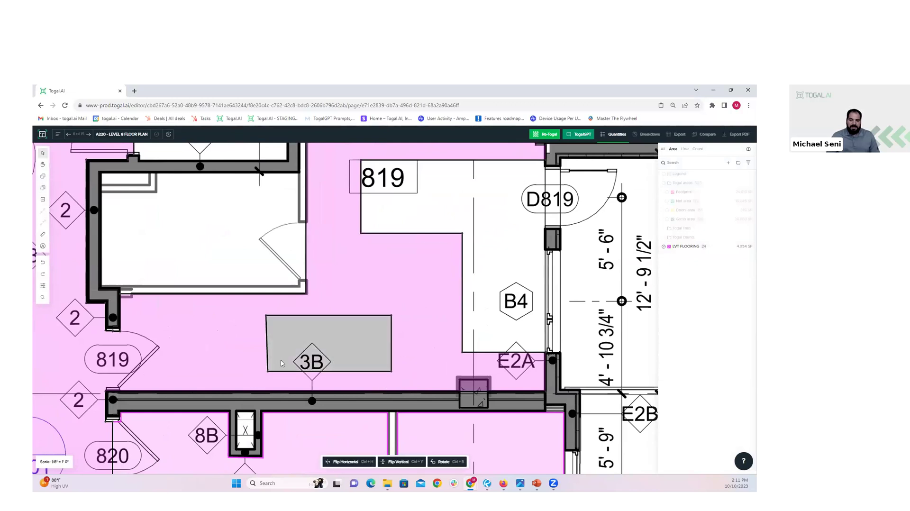
key("Escape")
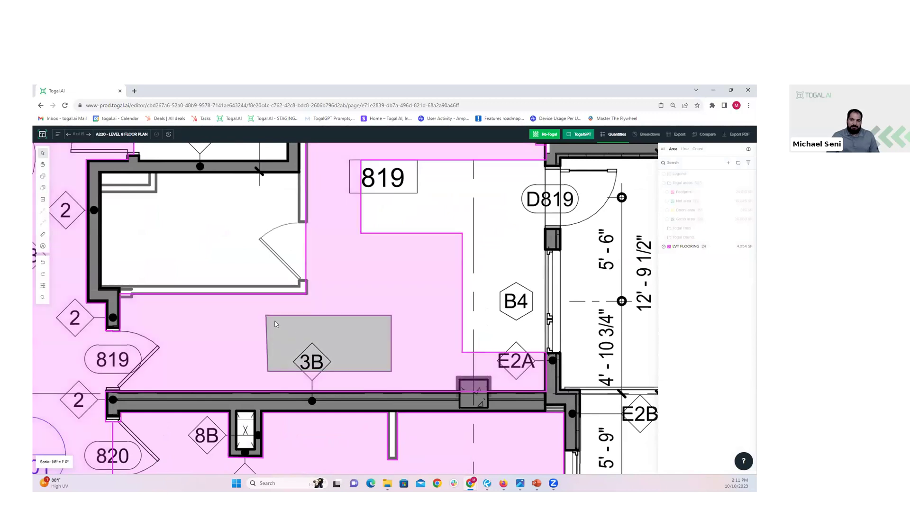
left_click(44, 154)
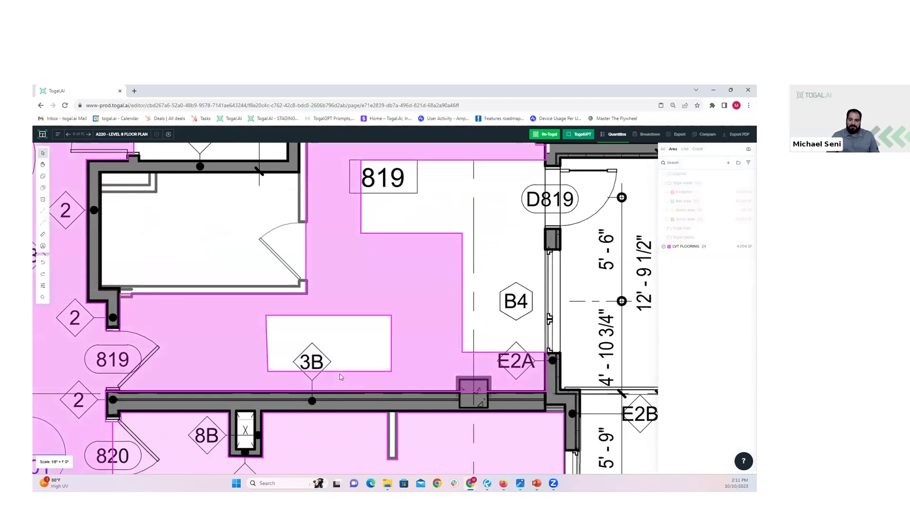
- Create and fill the rectangular hole in unit 819 with a new area classification named Carpet
right_click(315, 346)
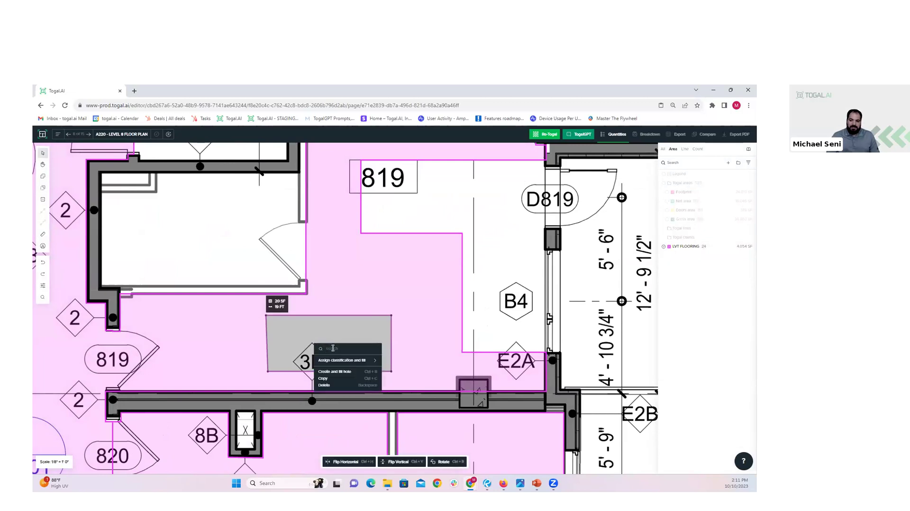
mouse_move(336, 360)
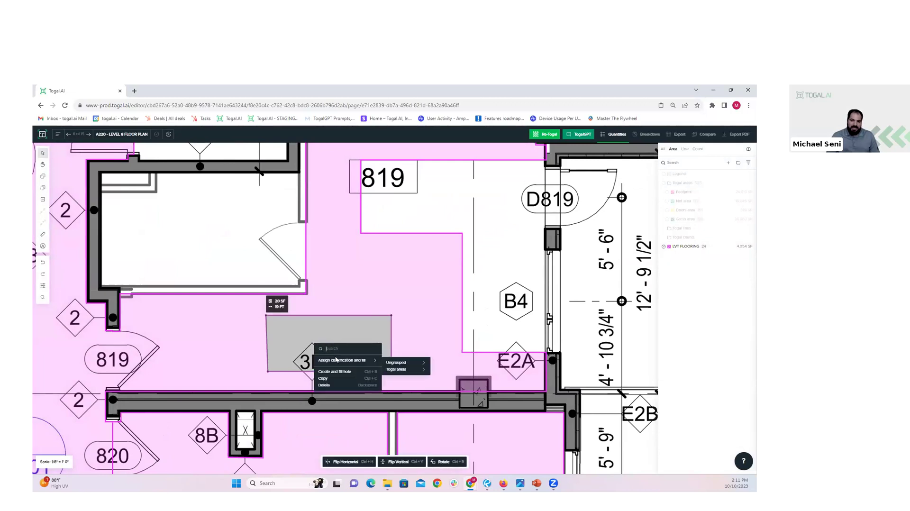
left_click(363, 371)
type("Carpet")
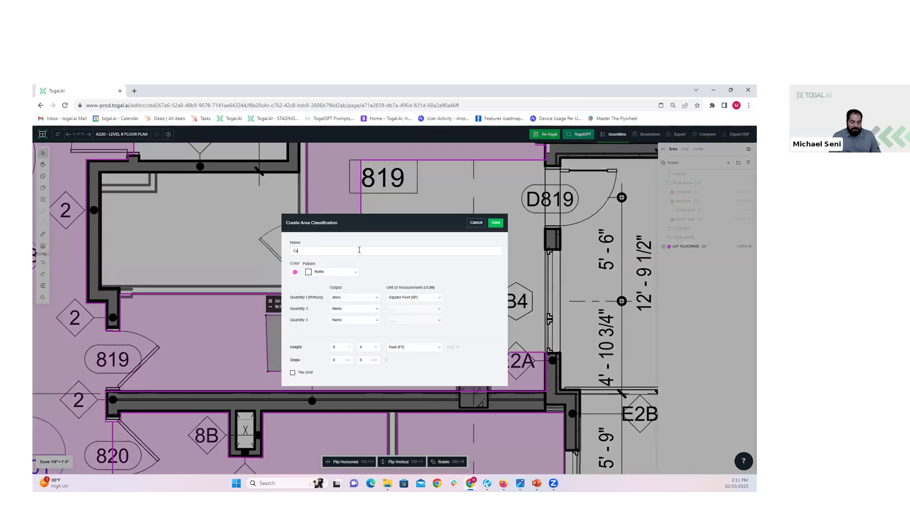
- Give the Carpet classification a blue color, the Demo Hatch pattern and square yards (SY) as its area unit, and save it
left_click(345, 298)
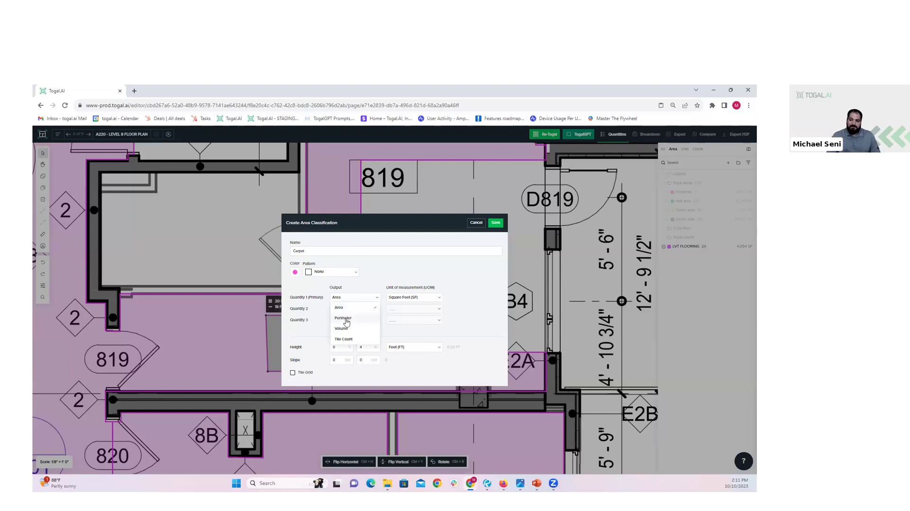
left_click(295, 271)
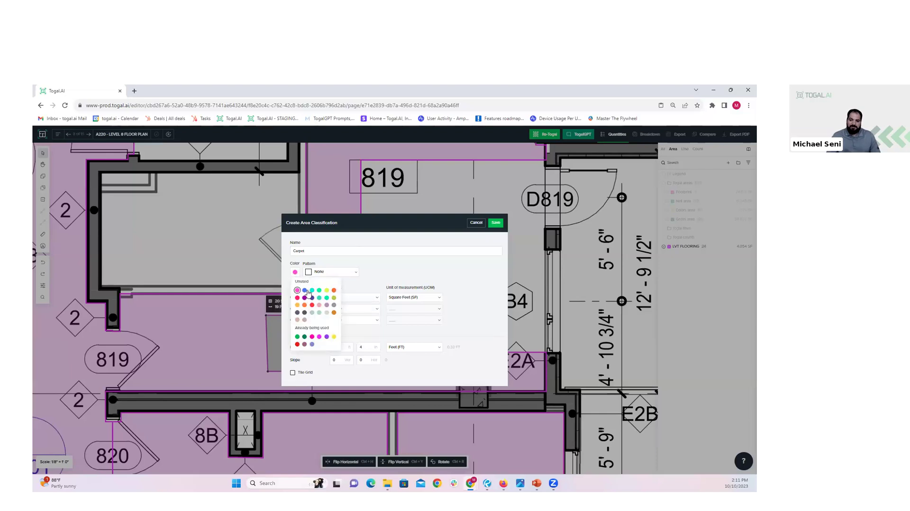
left_click(306, 291)
left_click(351, 275)
left_click(329, 308)
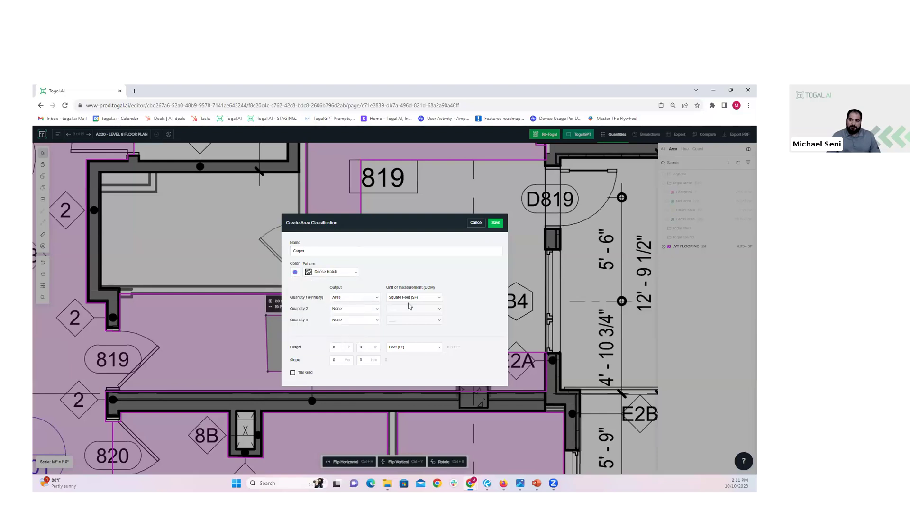
left_click(420, 298)
left_click(407, 328)
left_click(495, 223)
- Select the corridor 801 LVT FLOORING area and examine its extent across the floor, including the junction near MEP 830
scroll(495, 263, "down", 5)
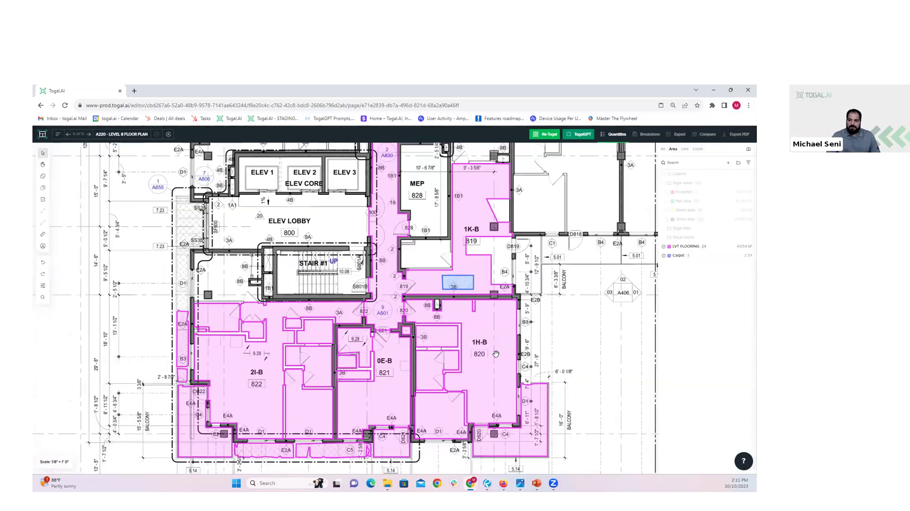
scroll(442, 321, "up", 2)
left_click(385, 283)
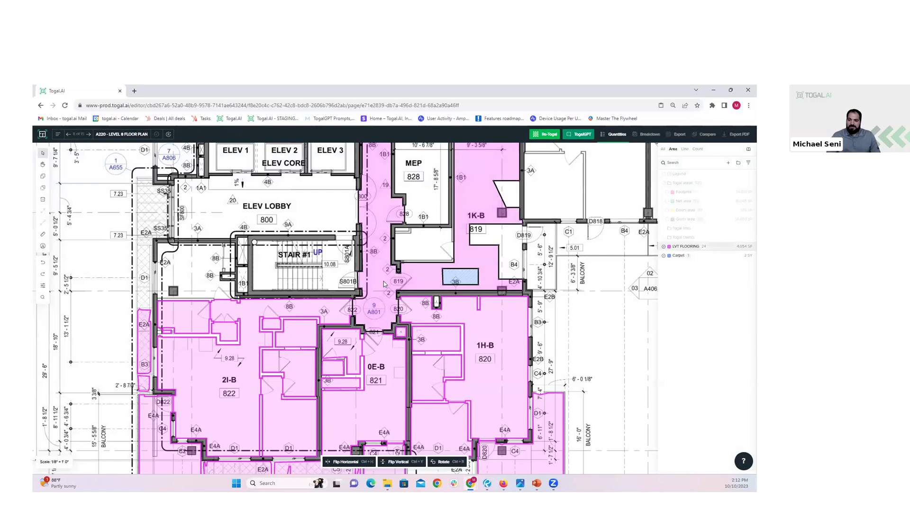
scroll(385, 283, "down", 3)
scroll(351, 208, "up", 4)
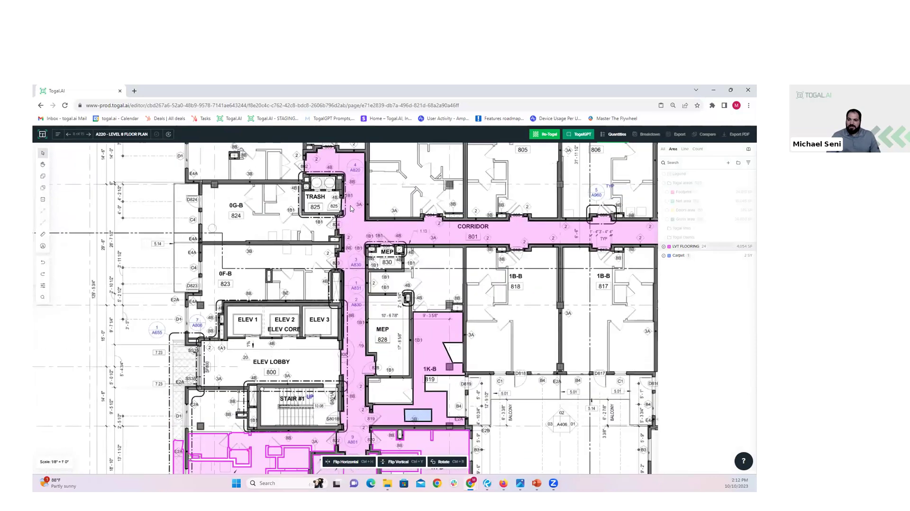
scroll(351, 209, "up", 3)
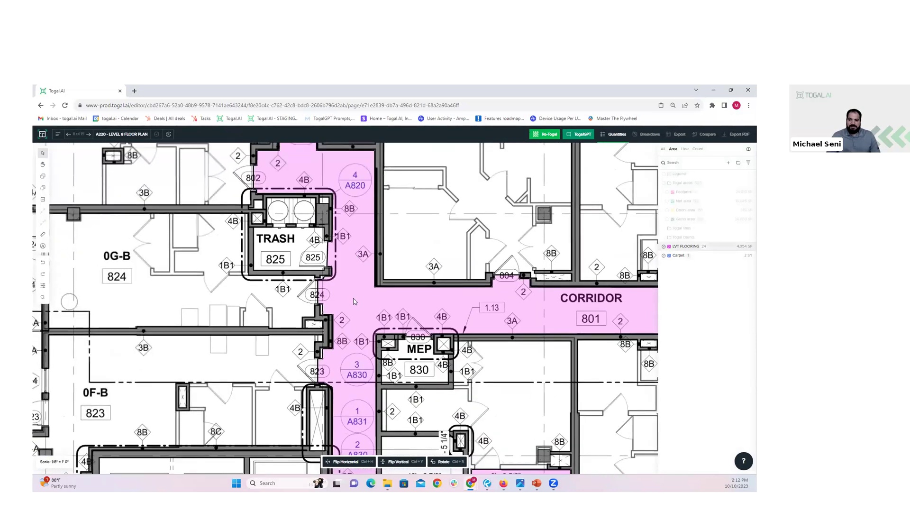
scroll(376, 269, "down", 1)
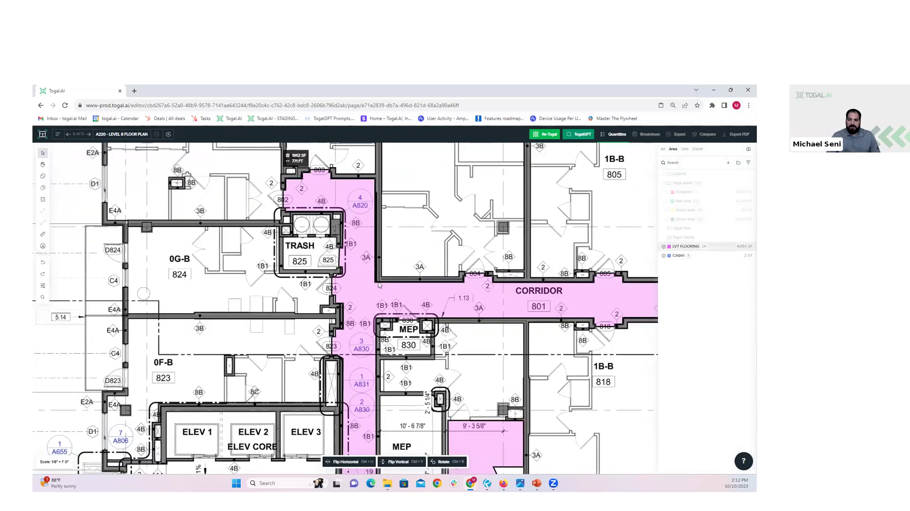
scroll(367, 299, "down", 1)
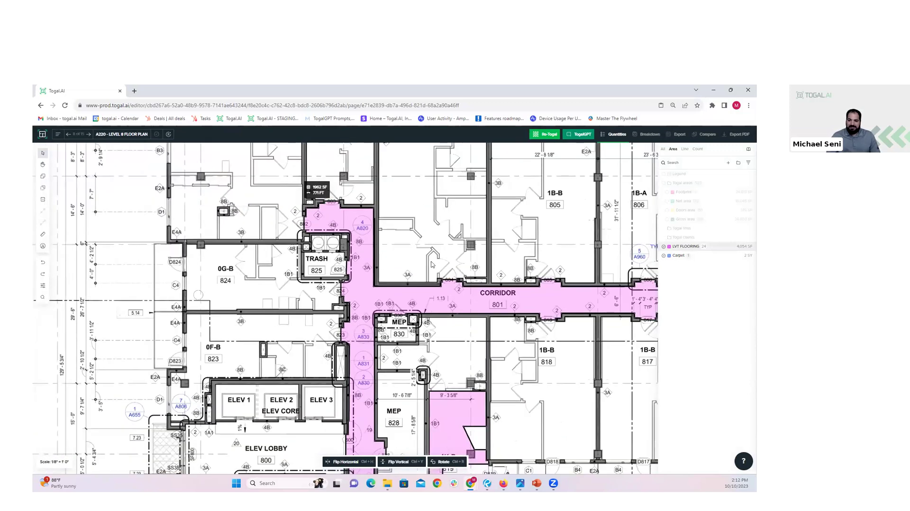
scroll(384, 291, "down", 3)
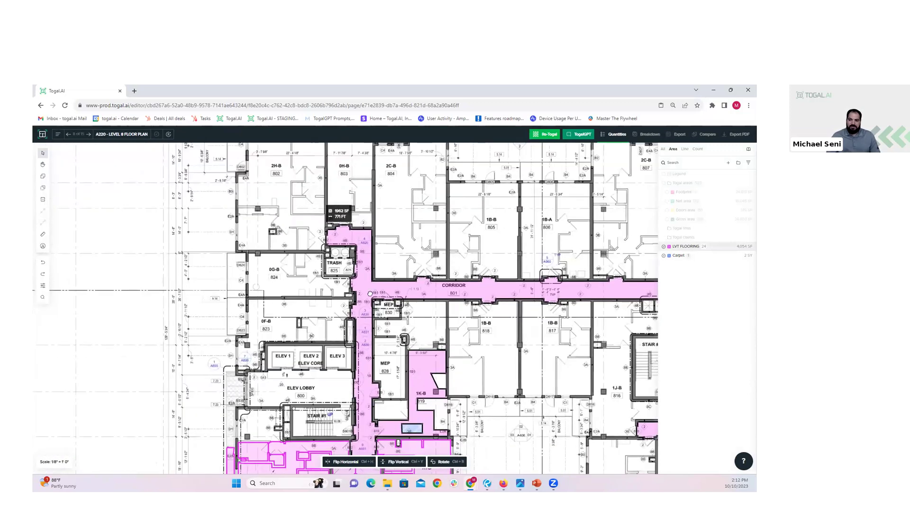
- Split the corridor 801 area with a vertical line from the MEP 830 wall corner up to the 3A wall corner opposite
scroll(324, 280, "up", 5)
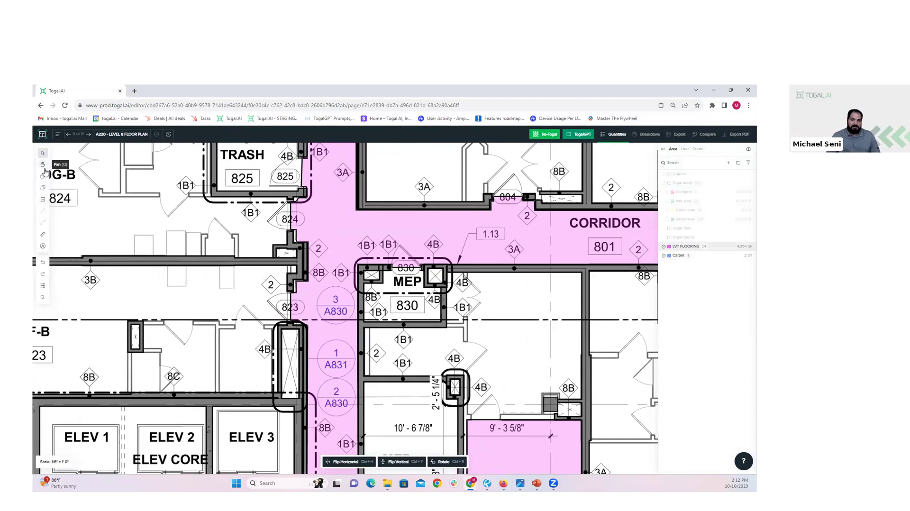
left_click(43, 201)
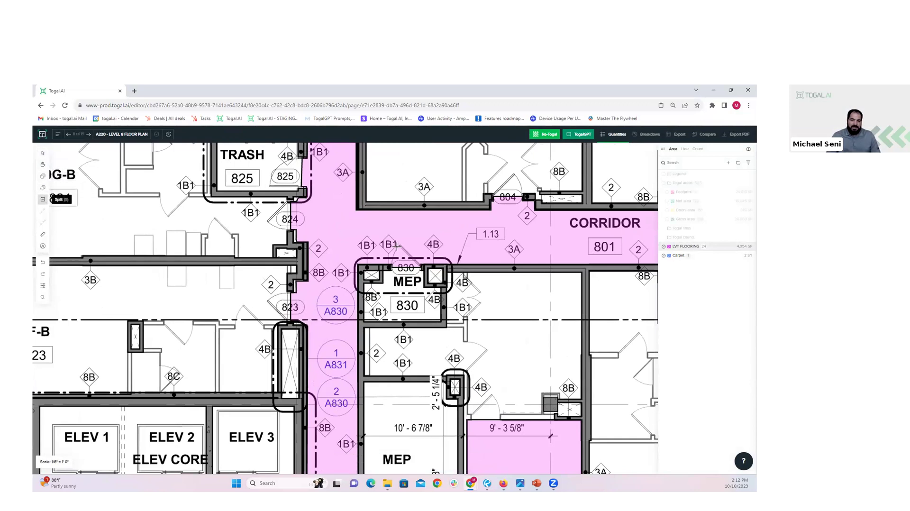
scroll(356, 266, "up", 3)
scroll(356, 266, "up", 2)
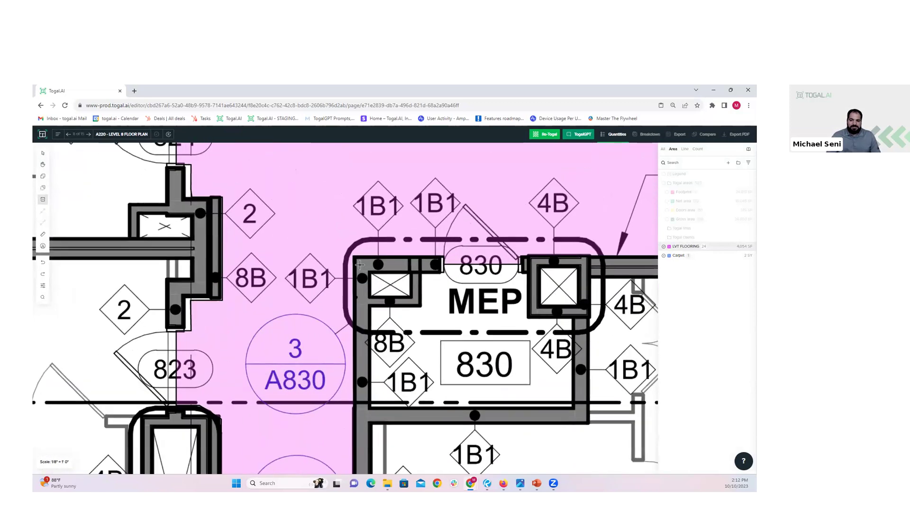
left_click(363, 260)
middle_click_drag(370, 145, 357, 248)
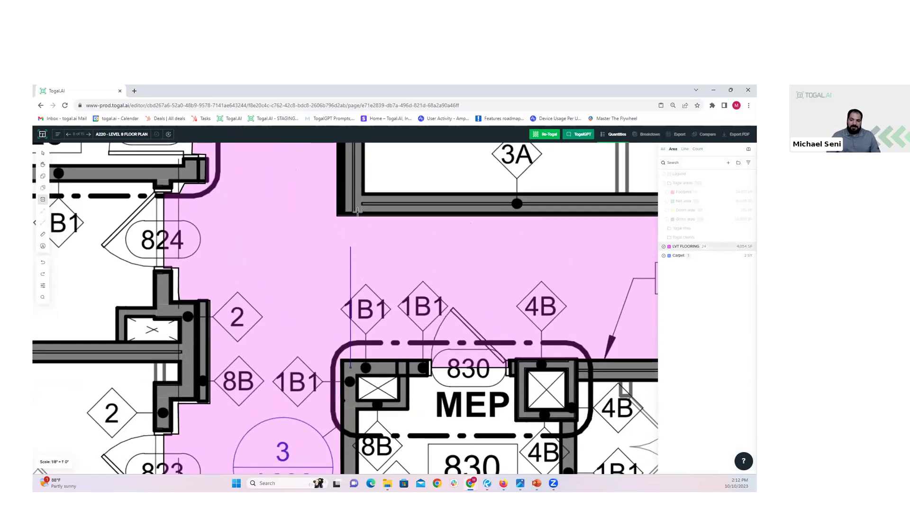
left_click(356, 204)
scroll(356, 213, "down", 3)
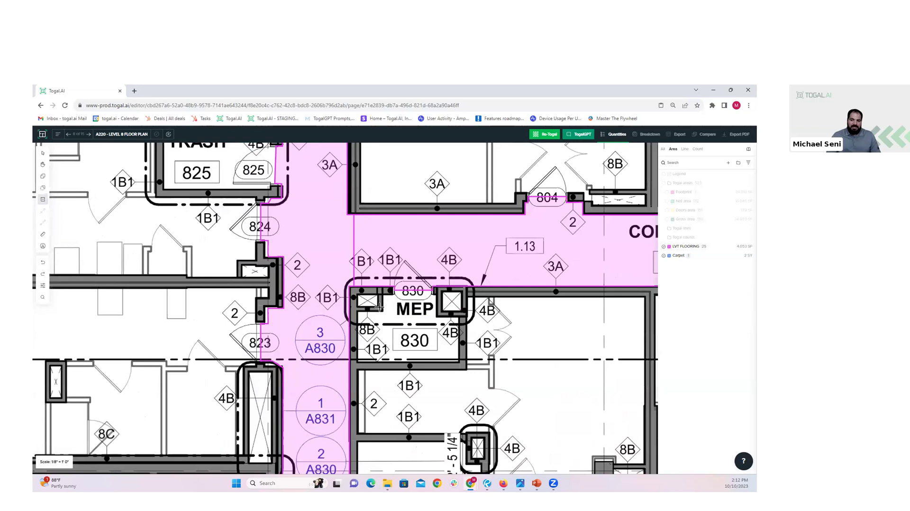
- Split the corridor 801 area with two more vertical lines, one through the MEP 830 doorway and one just past MEP 830
scroll(380, 308, "down", 2)
left_click(389, 350)
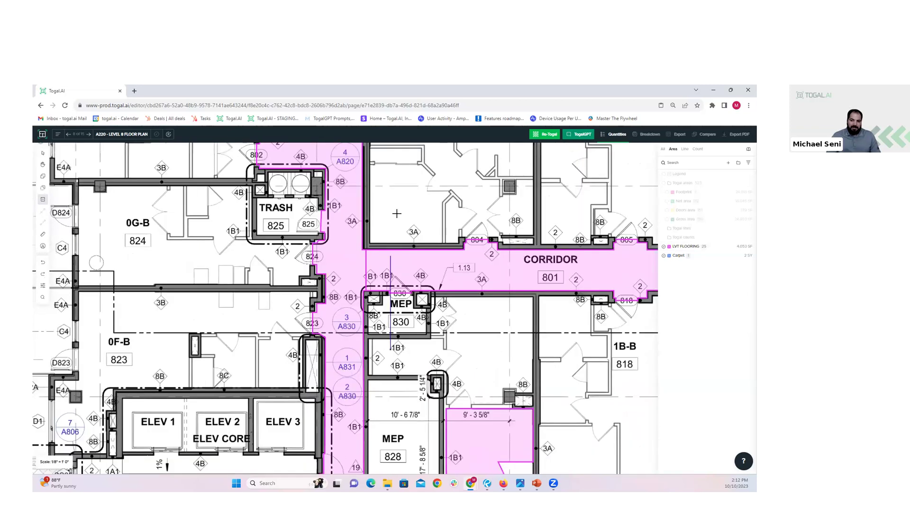
left_click(396, 213)
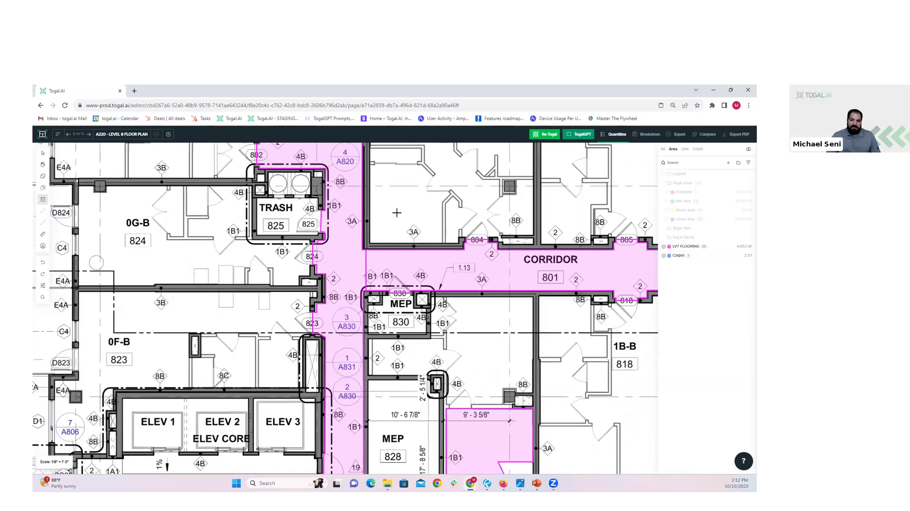
left_click(445, 339)
left_click(442, 210)
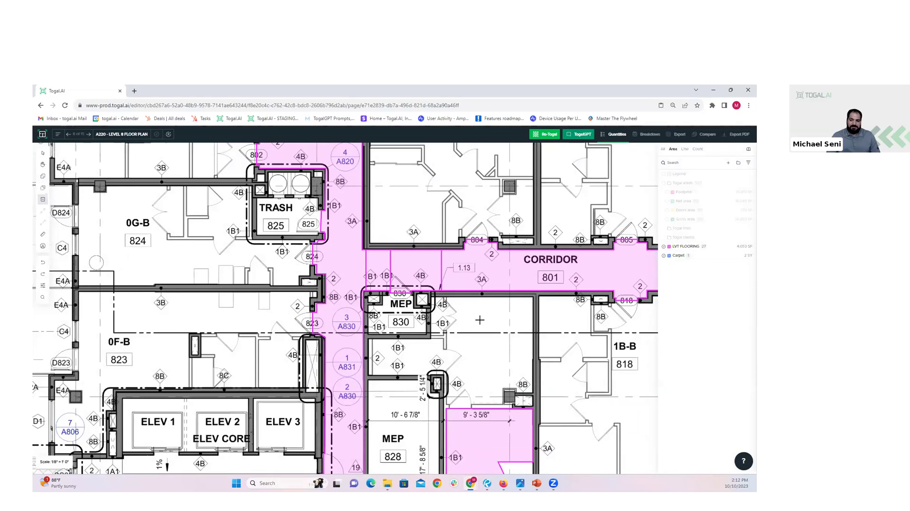
- Split corridor 801 along a stepped line from the wall between units 818 and 817, past door 817, to the 3A wall beyond door 807
scroll(281, 289, "right", 5)
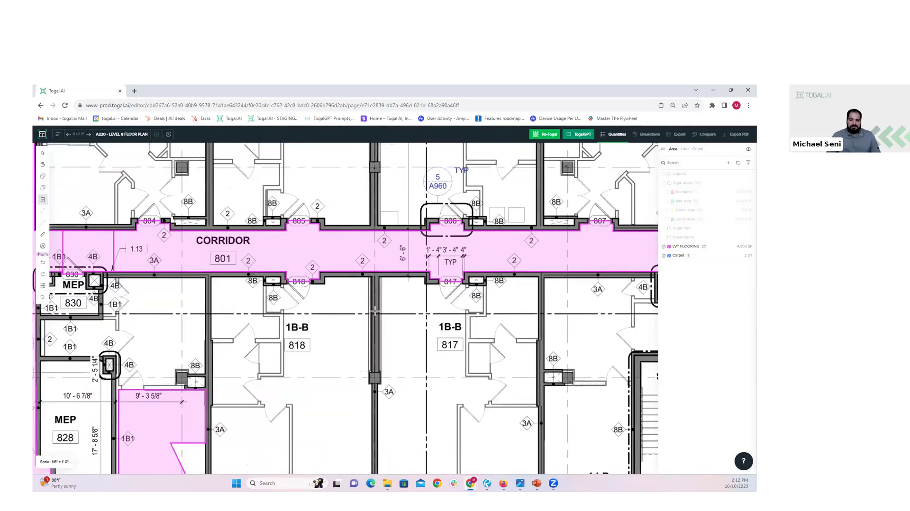
middle_click_drag(381, 294, 374, 319)
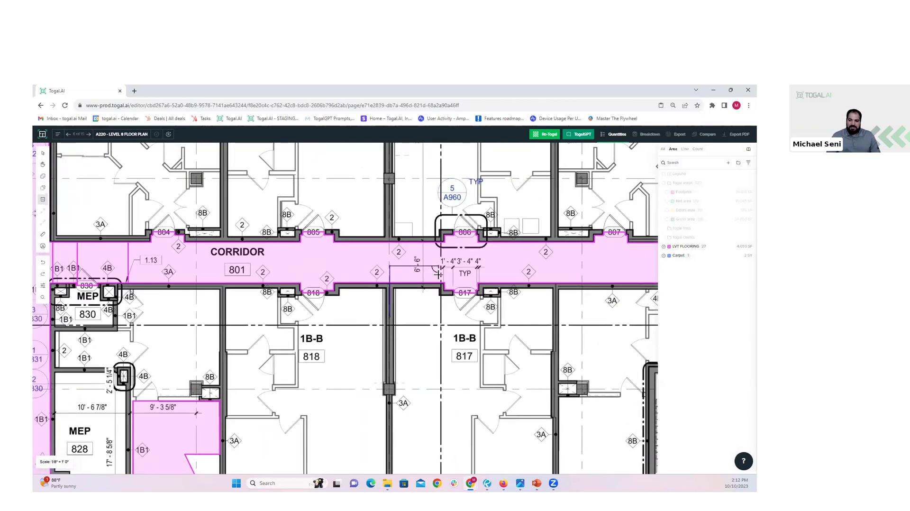
left_click(438, 274)
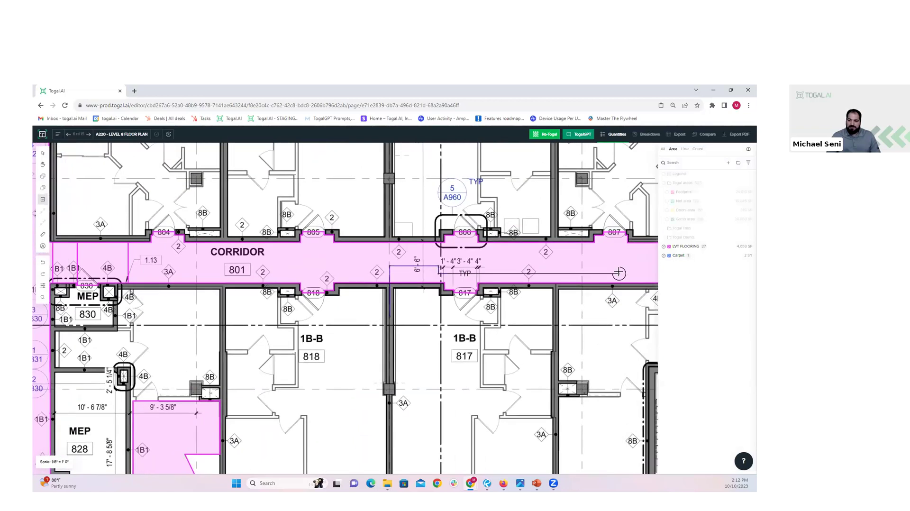
middle_click_drag(501, 288, 492, 289)
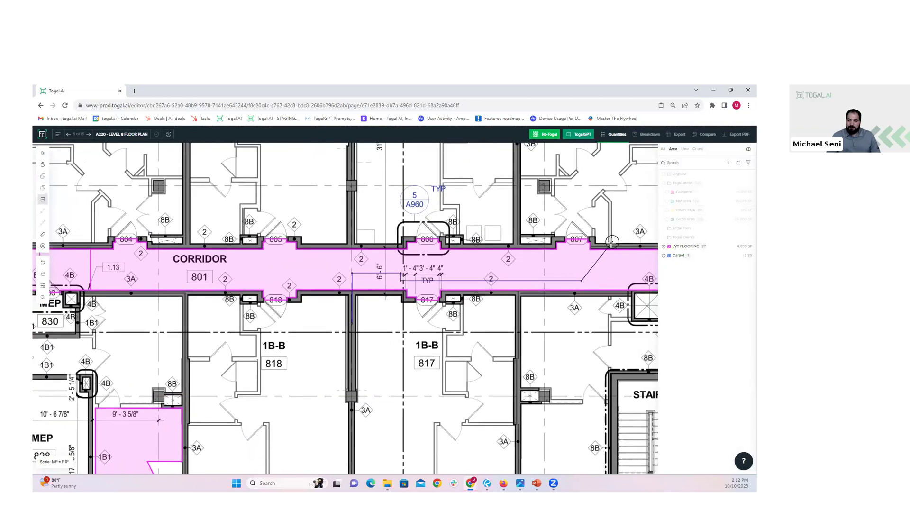
scroll(611, 244, "down", 5)
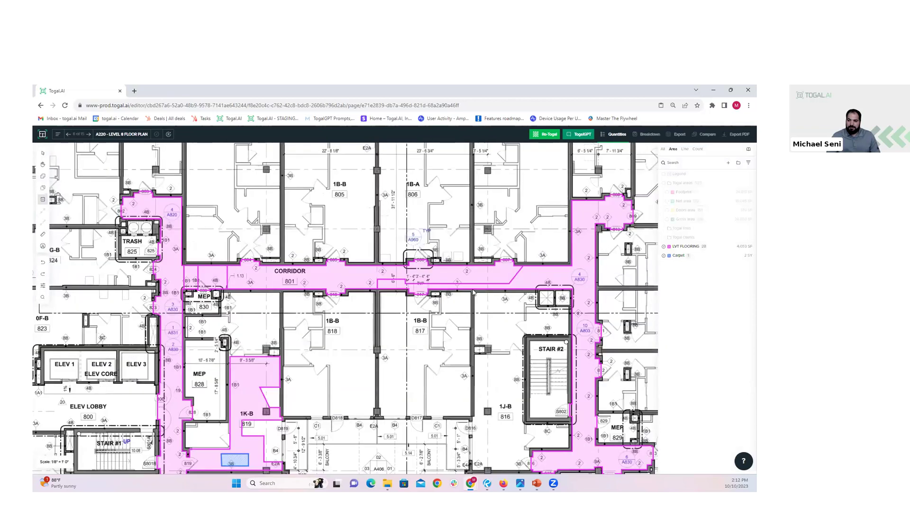
- Move the split corridor pieces apart, shifting the Stair #2 side piece outward and the middle pieces up toward units 804, 805 and 806
left_click_drag(557, 289, 554, 288)
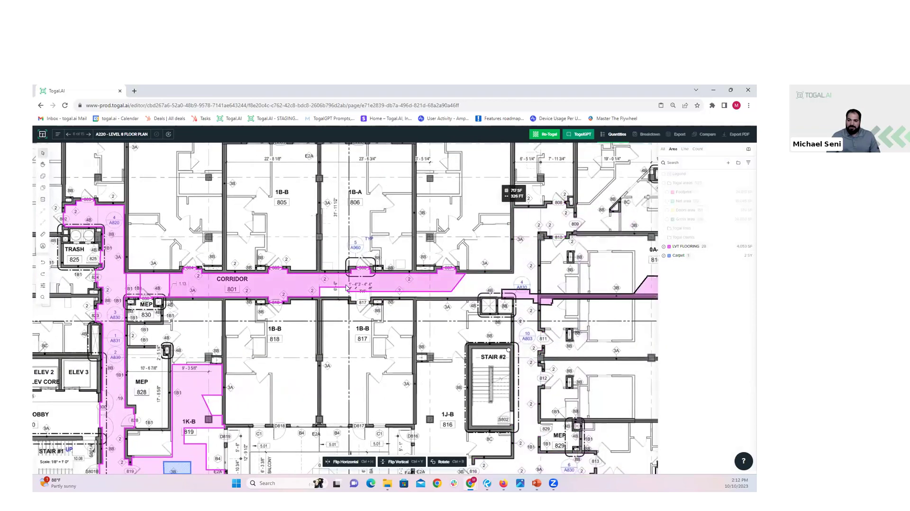
left_click_drag(296, 285, 341, 229)
mouse_move(229, 294)
left_mouse_down()
mouse_move(274, 279)
mouse_move(280, 258)
left_mouse_up()
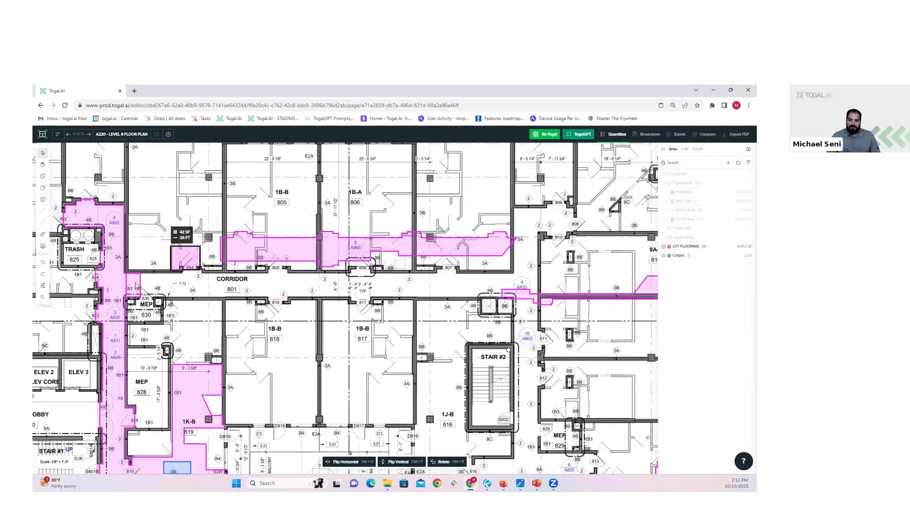
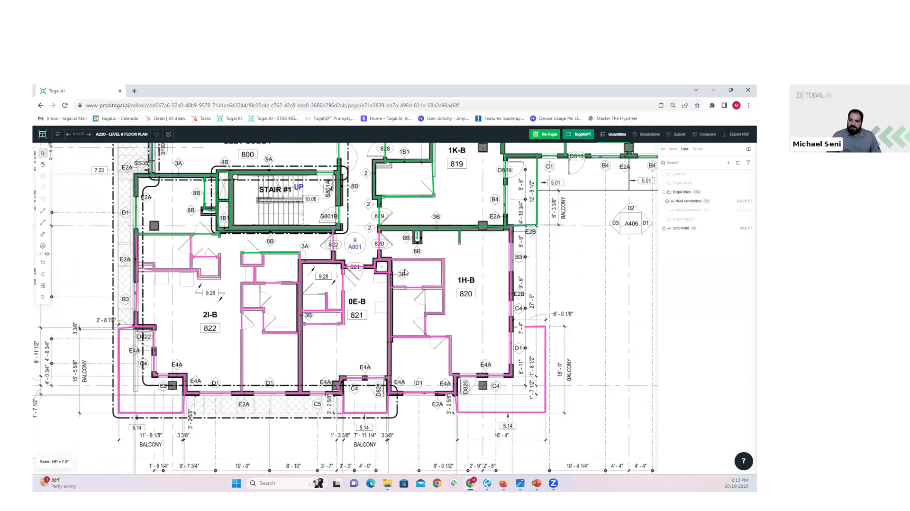
- Delete the Unit Paint line on the wall between the 3B room and the 1H-B label in unit 820
left_click(454, 292)
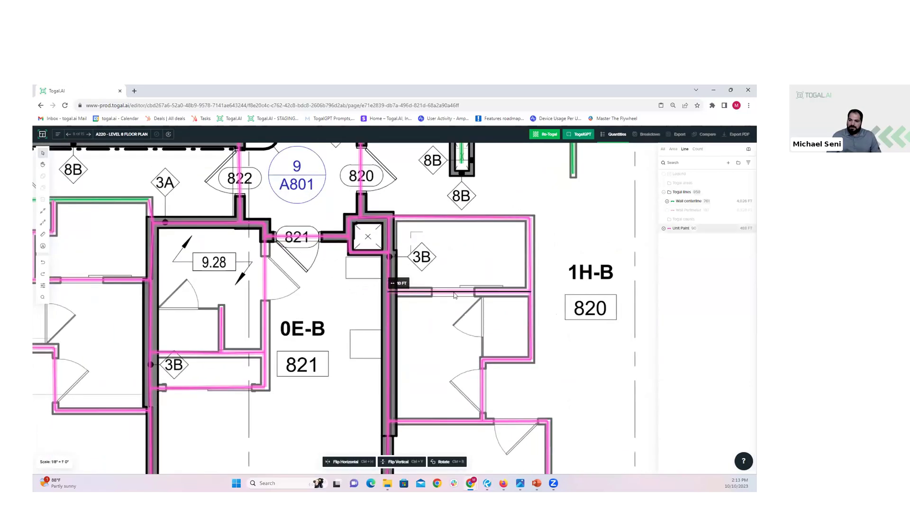
left_click(531, 265)
key("Delete")
scroll(529, 268, "up", 4)
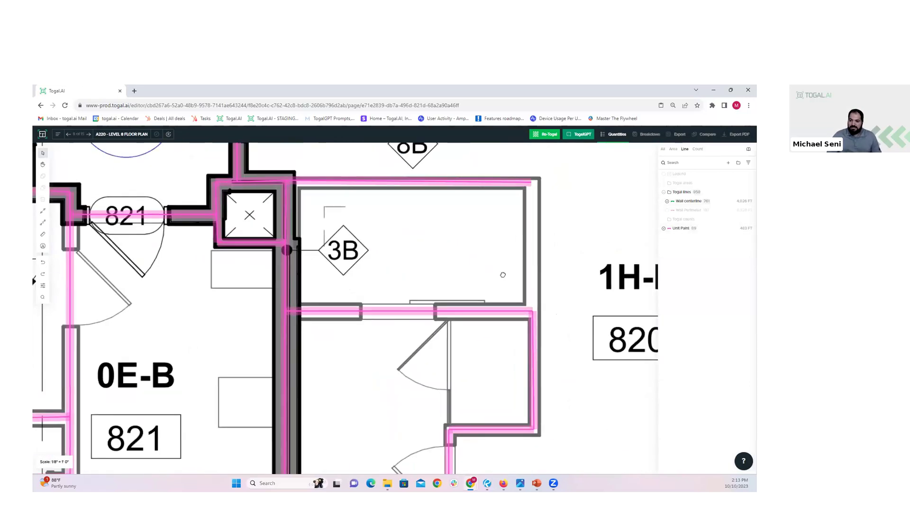
- Extend the short vertical Unit Paint line beside the 1H-B label up to the 3B room's upper corner, joining it with the horizontal line
left_click(479, 323)
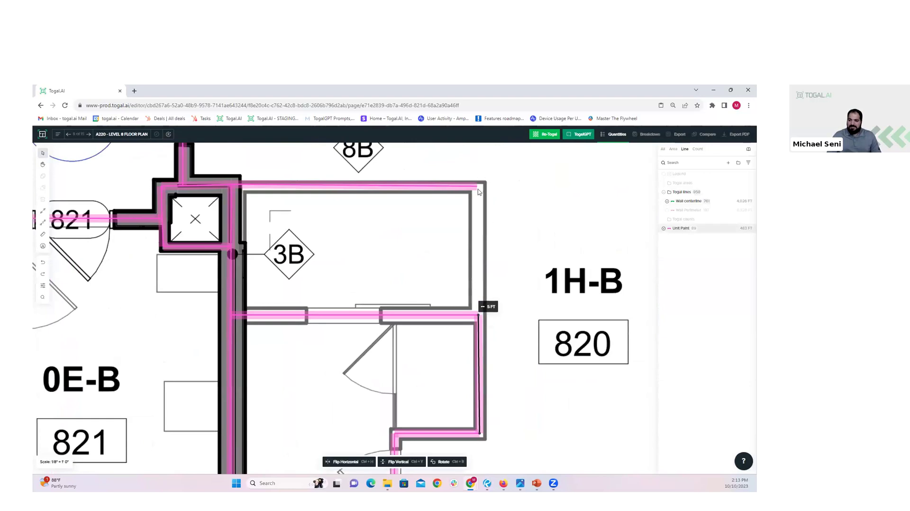
left_click(511, 334)
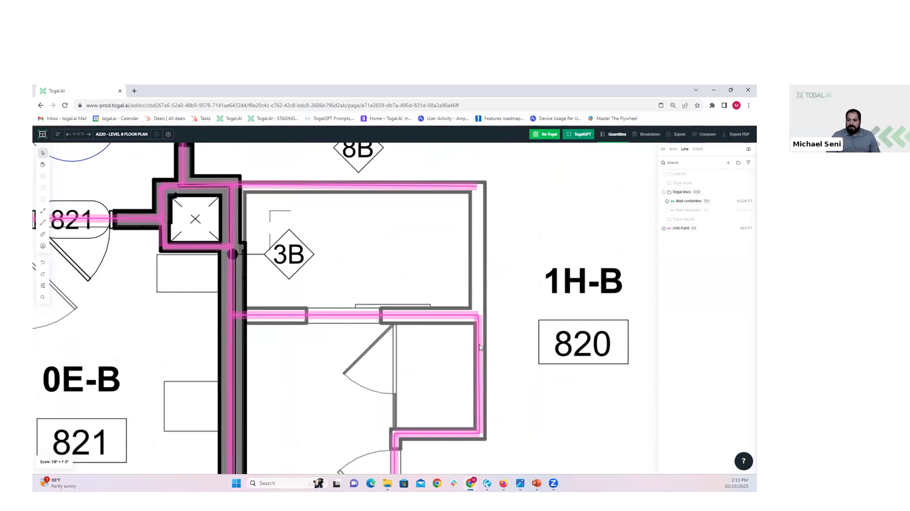
left_click(480, 345)
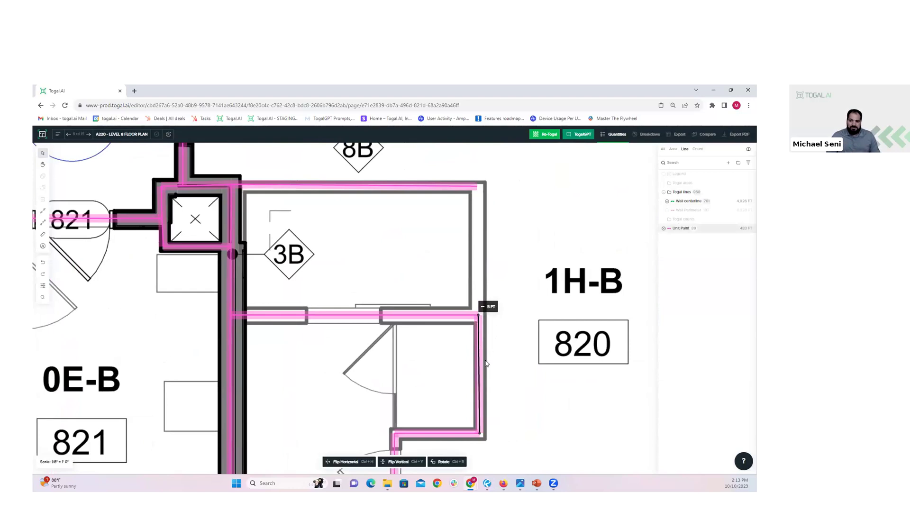
left_click(42, 215)
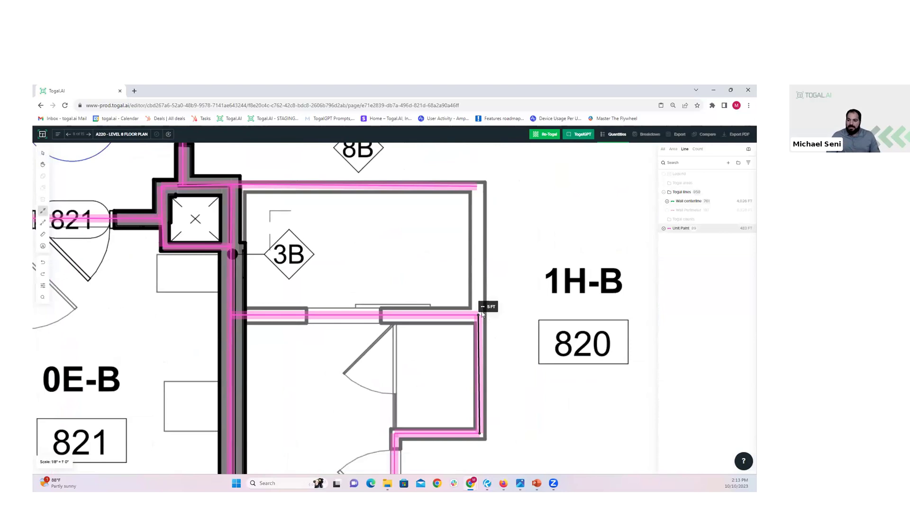
scroll(479, 316, "up", 3)
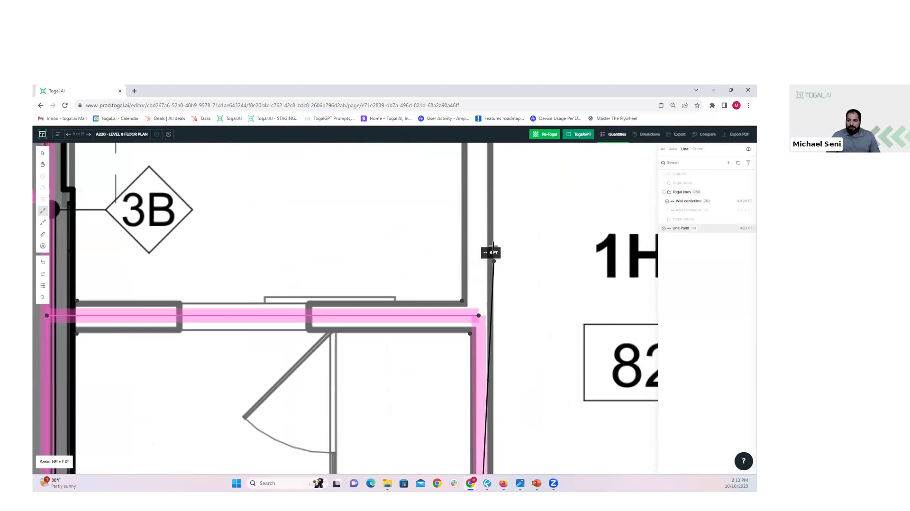
scroll(487, 227, "down", 2)
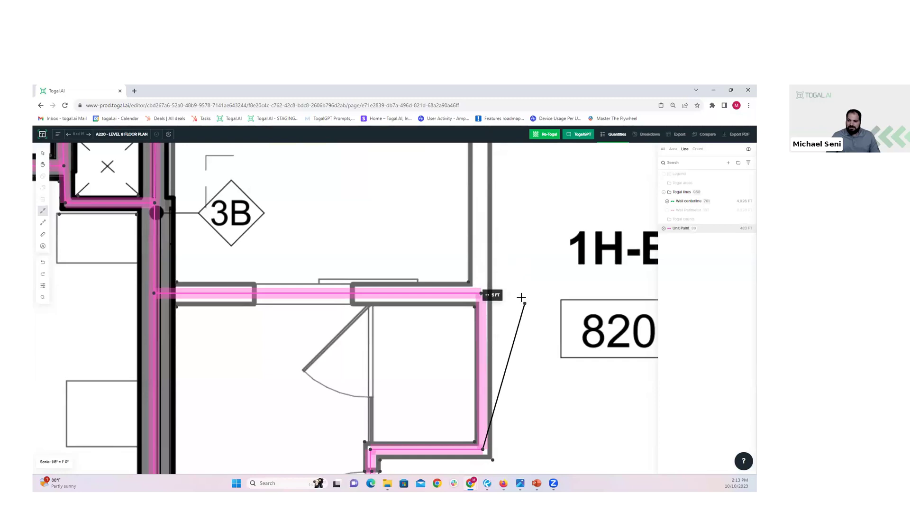
scroll(501, 280, "down", 2)
scroll(500, 281, "down", 3)
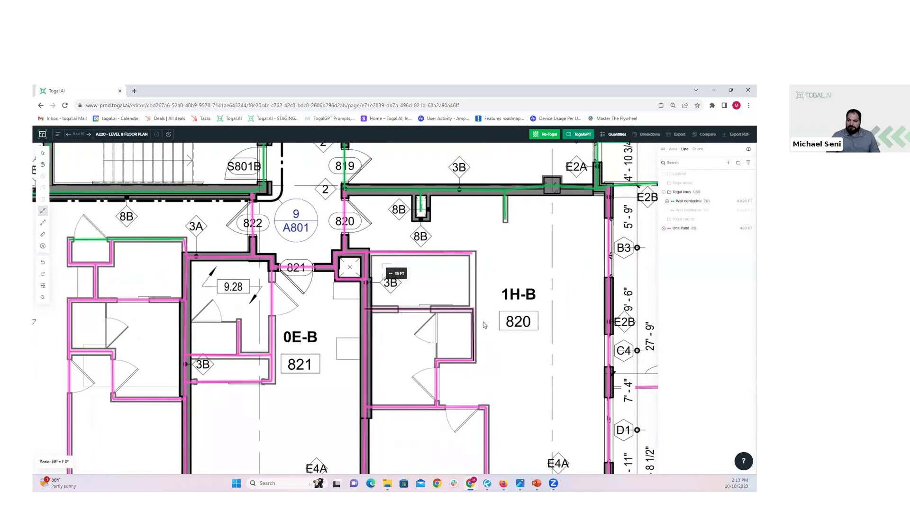
scroll(464, 302, "up", 5)
left_click(464, 302)
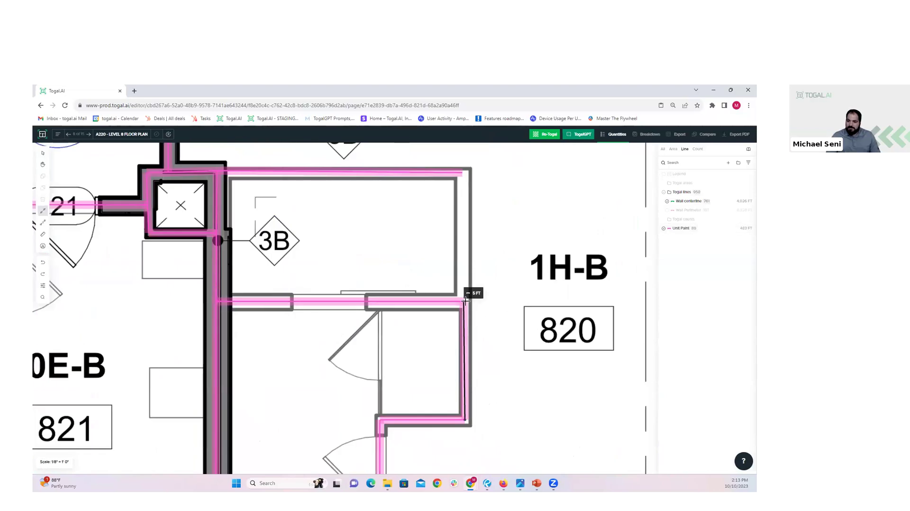
left_click_drag(463, 302, 473, 243)
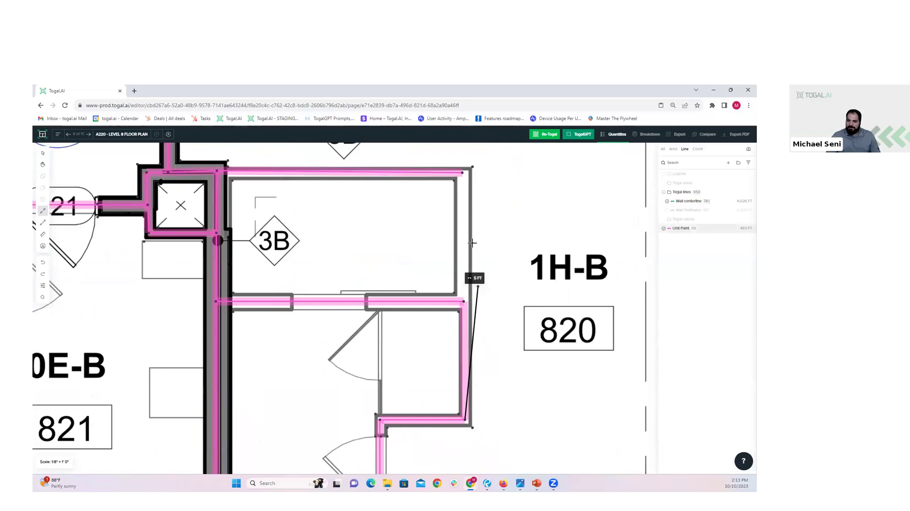
left_click(463, 172)
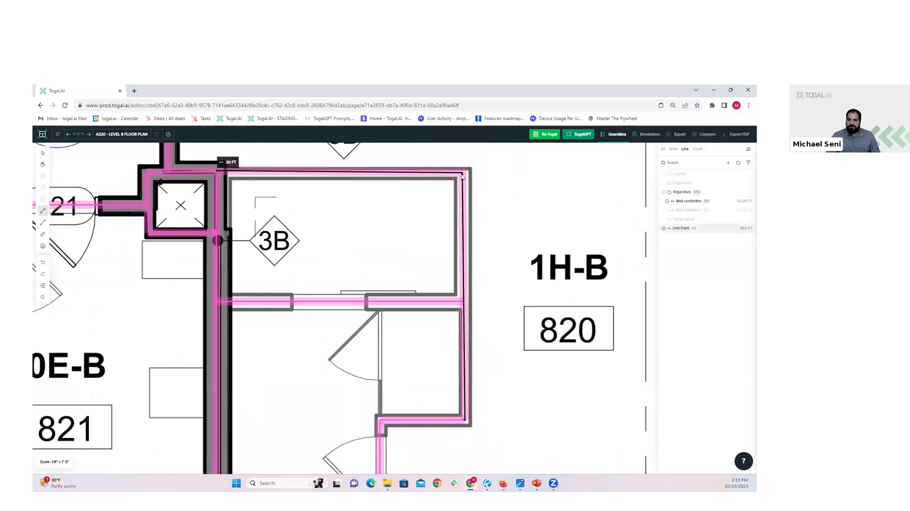
left_click(482, 366)
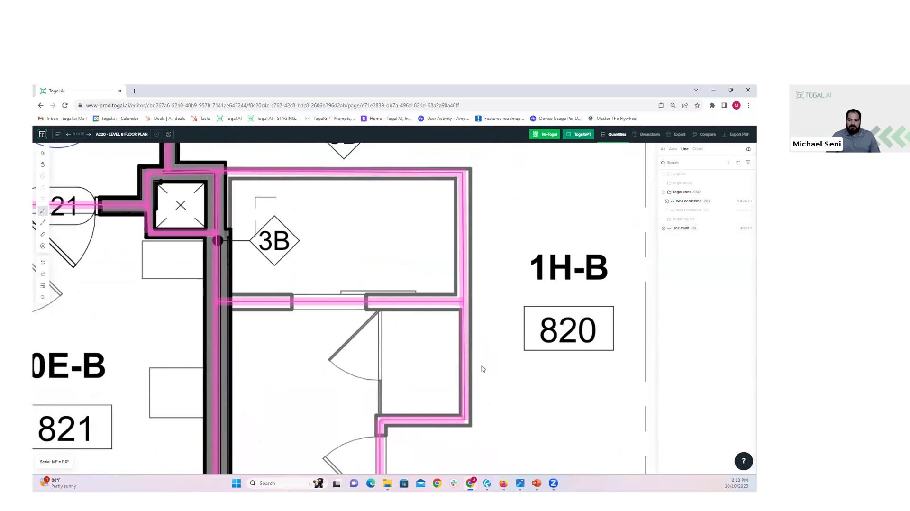
- Cut the joined Unit Paint line partway along the 3B room's side wall and pull the upper piece's loose end toward the 1H-B label
scroll(482, 369, "down", 3)
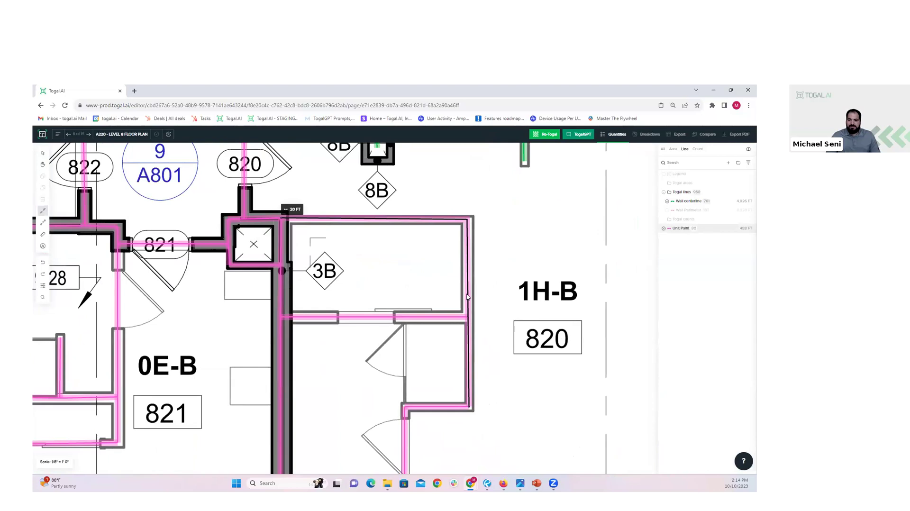
scroll(467, 297, "up", 3)
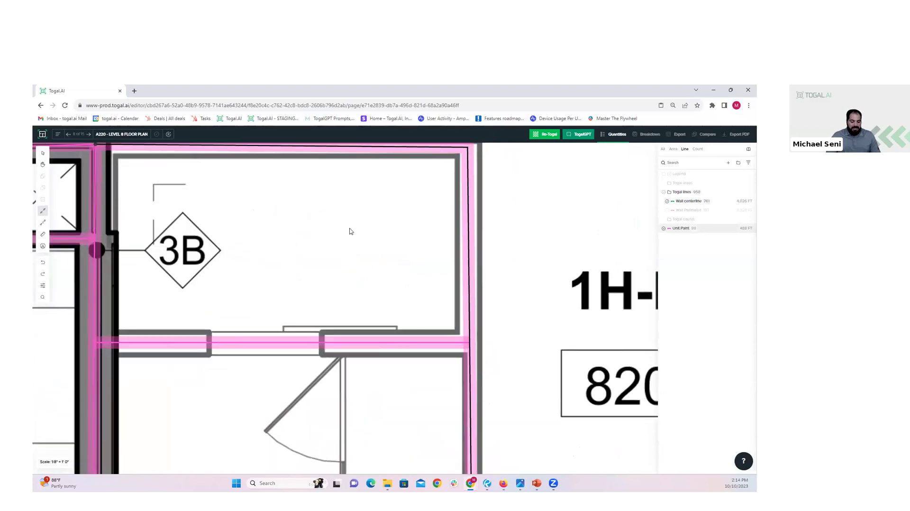
left_click(42, 222)
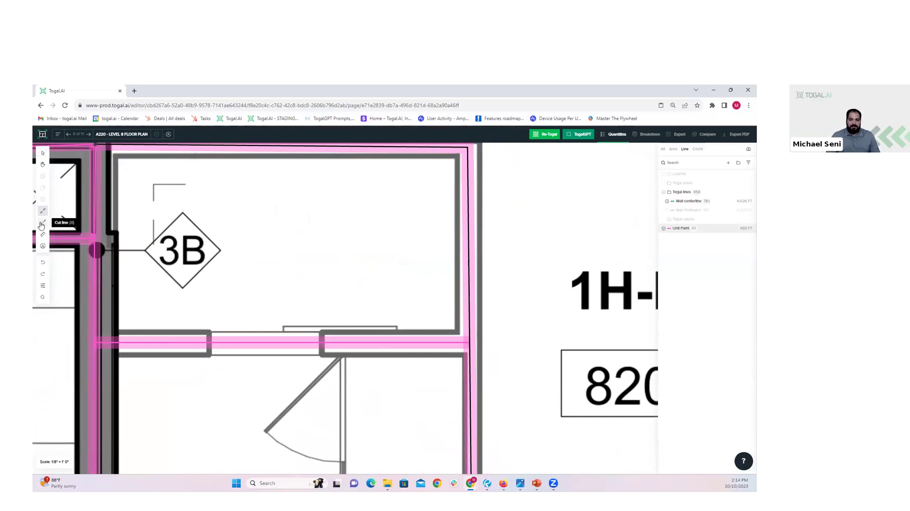
left_click(469, 285)
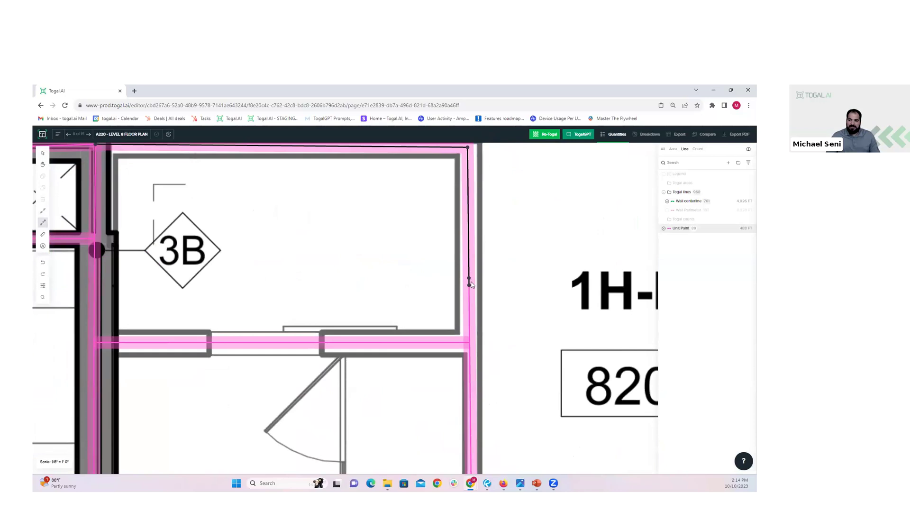
key("Escape")
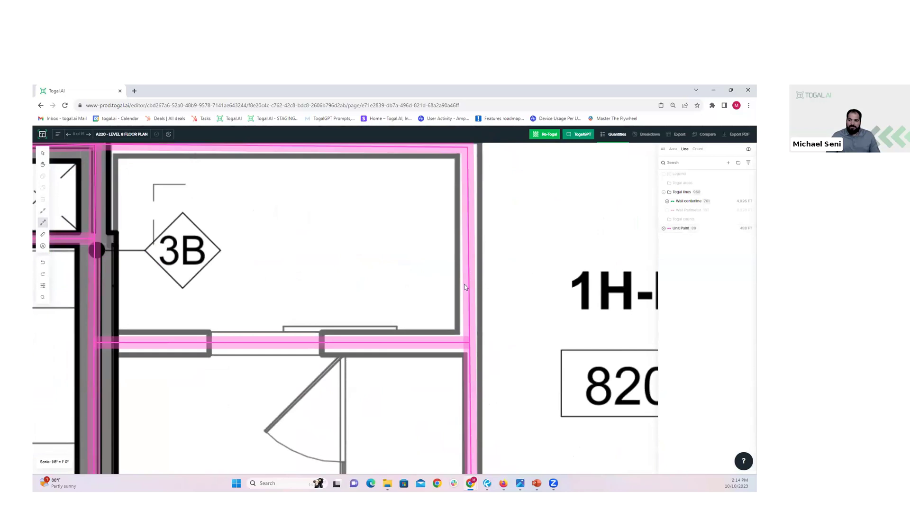
left_click(469, 285)
left_click_drag(469, 285, 566, 239)
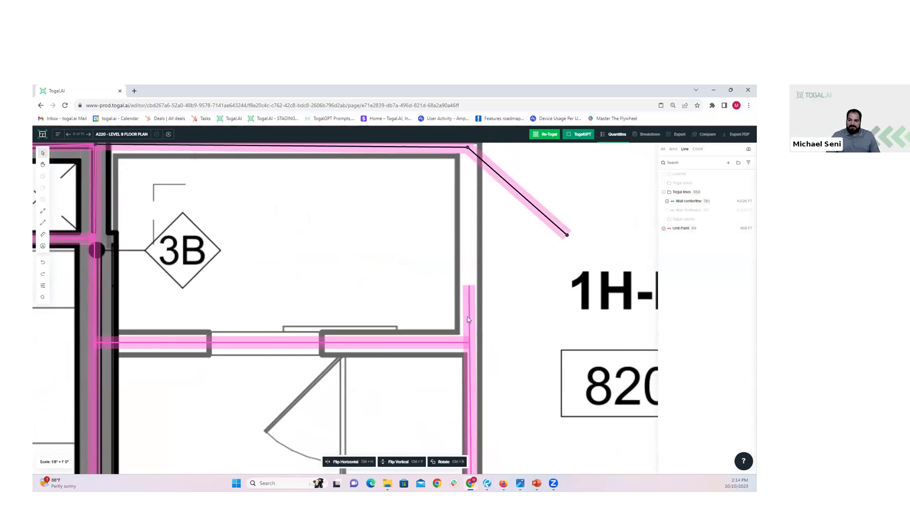
- Cut the Unit Paint line on unit 820's exterior wall at the upper end of the B3 window opening
scroll(462, 294, "down", 5)
scroll(460, 292, "down", 5)
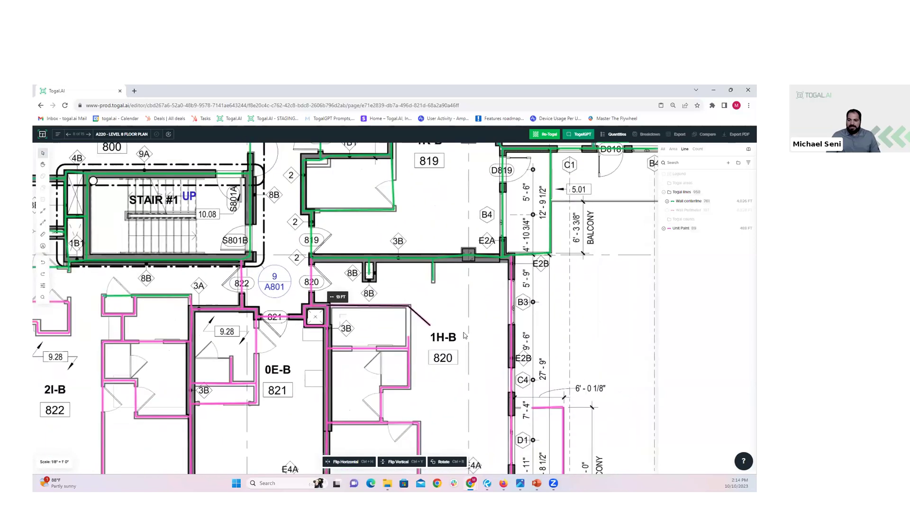
scroll(547, 294, "up", 2)
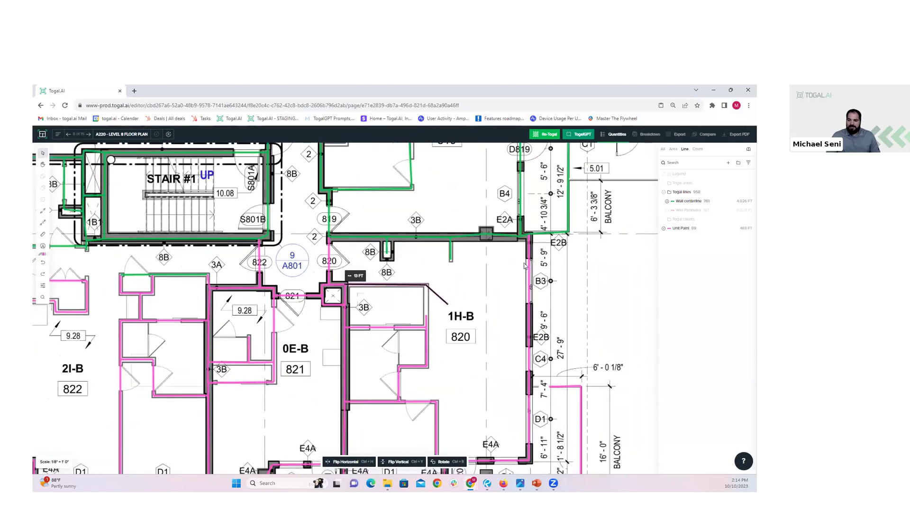
key("Escape")
left_click(528, 352)
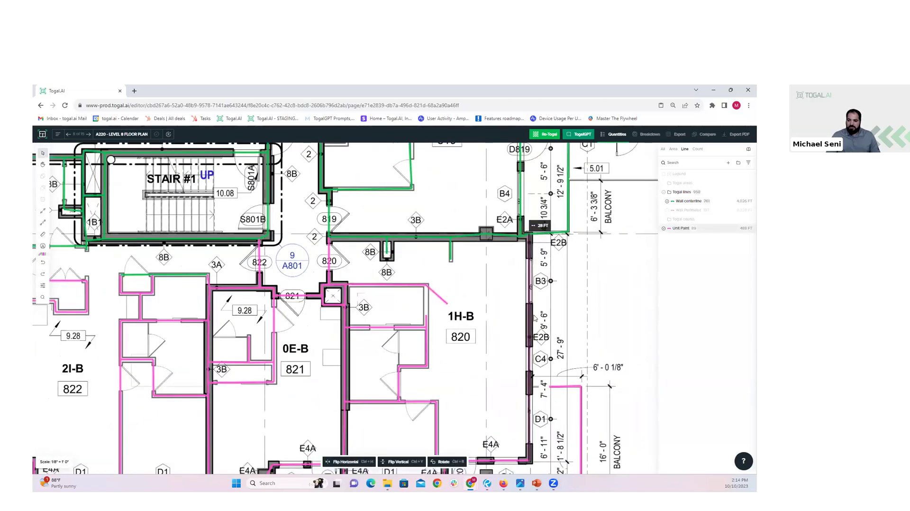
key("l")
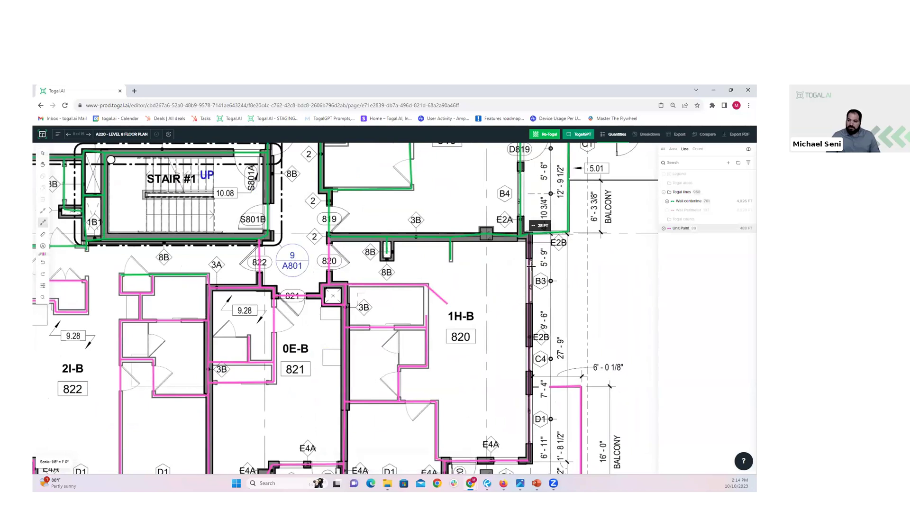
scroll(531, 267, "up", 3)
scroll(525, 242, "down", 2)
scroll(525, 244, "up", 5)
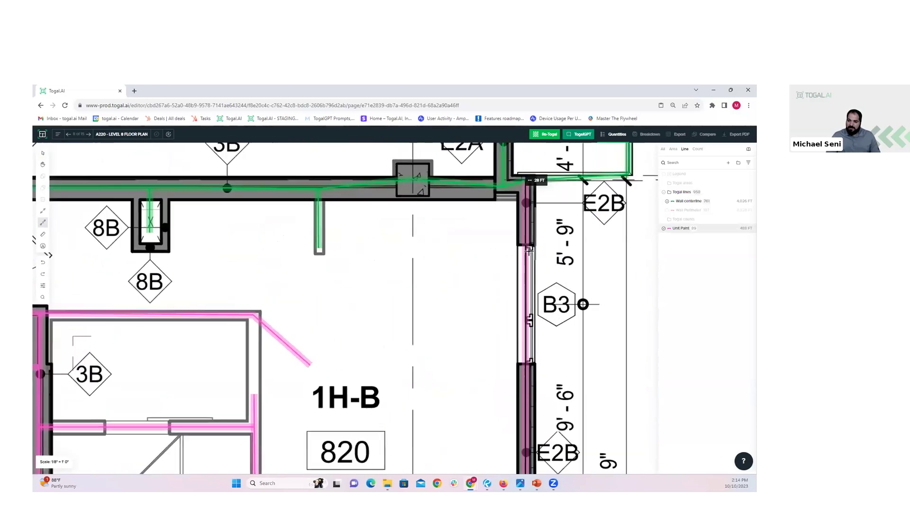
left_click(524, 244)
- Cut the same Unit Paint line at the lower end of the B3 window, where the solid wall begins
scroll(510, 322, "down", 2)
middle_click_drag(514, 408, 508, 310)
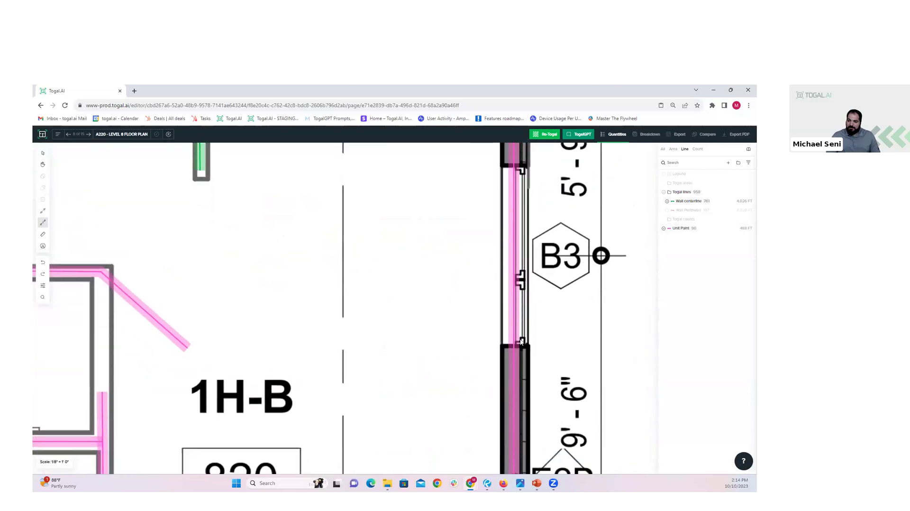
scroll(512, 348, "up", 3)
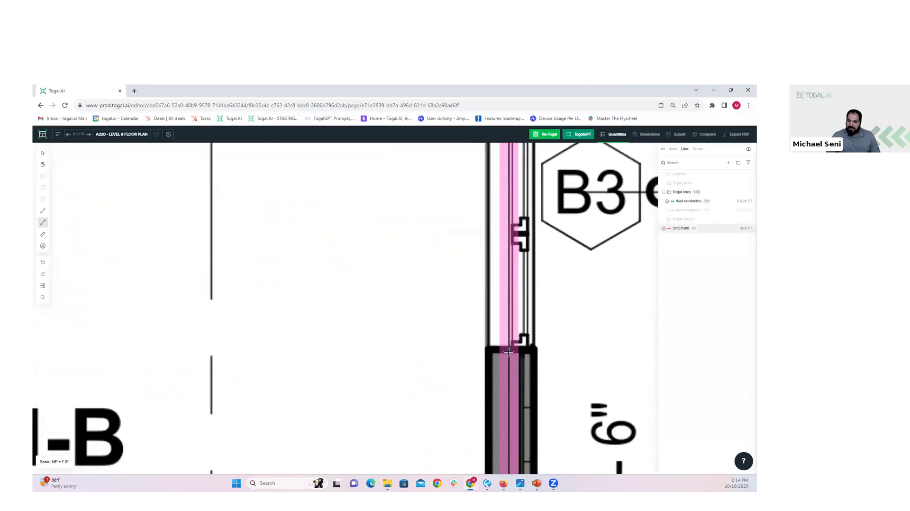
left_click(508, 352)
- Try to split the Unit Paint segment across the B3 window near its middle and select one of the halves
scroll(508, 352, "down", 3)
mouse_move(526, 408)
middle_mouse_down()
mouse_move(508, 240)
mouse_move(508, 331)
middle_mouse_up()
left_click(484, 215)
scroll(480, 220, "down", 2)
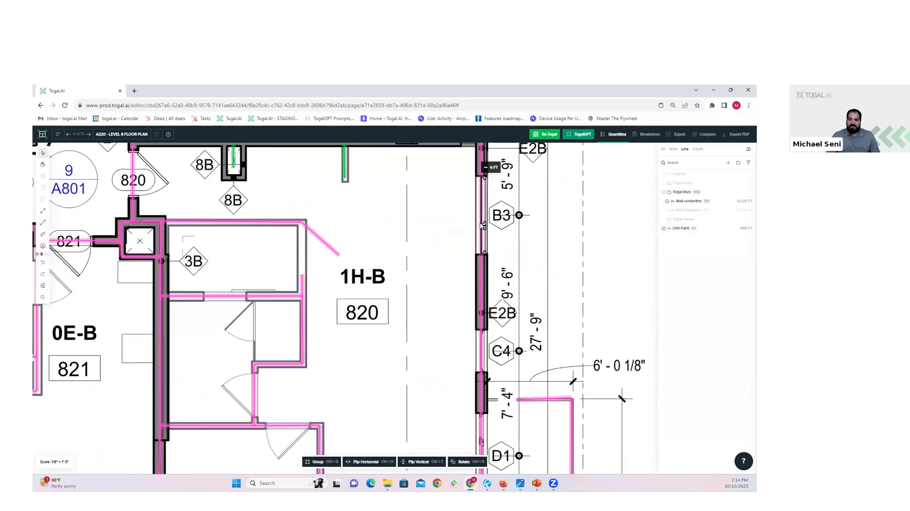
left_click(484, 221)
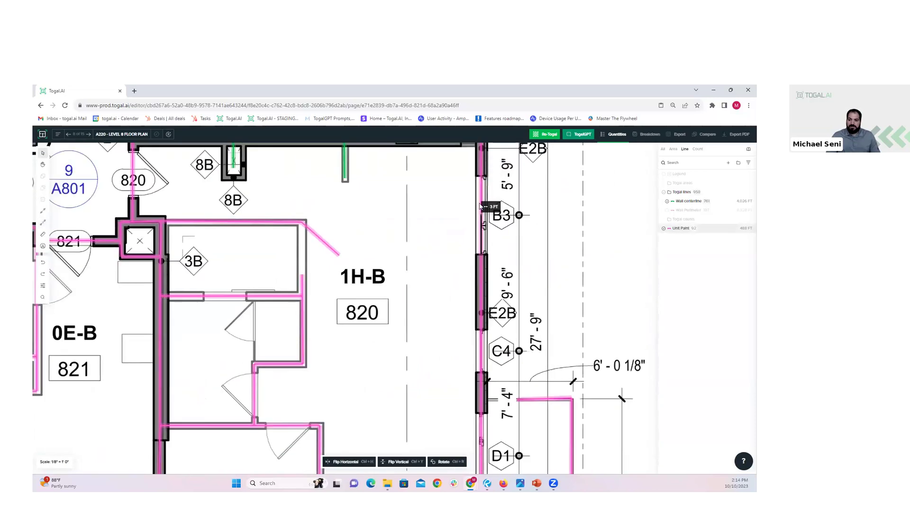
left_click(481, 206)
scroll(484, 215, "up", 3)
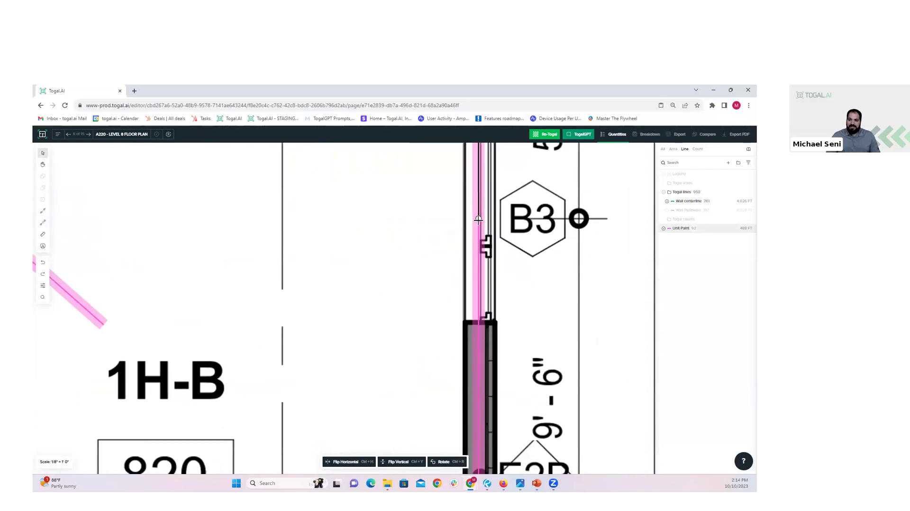
- Try to continue the Unit Paint line from its endpoint beside the B3 label, and undo the last two line edits
key("Escape")
left_click(477, 211)
key("l")
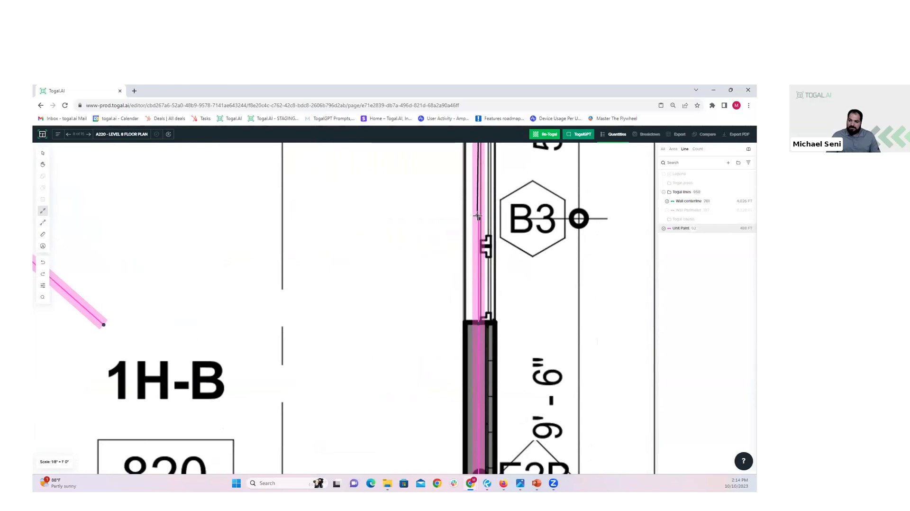
left_click(478, 218)
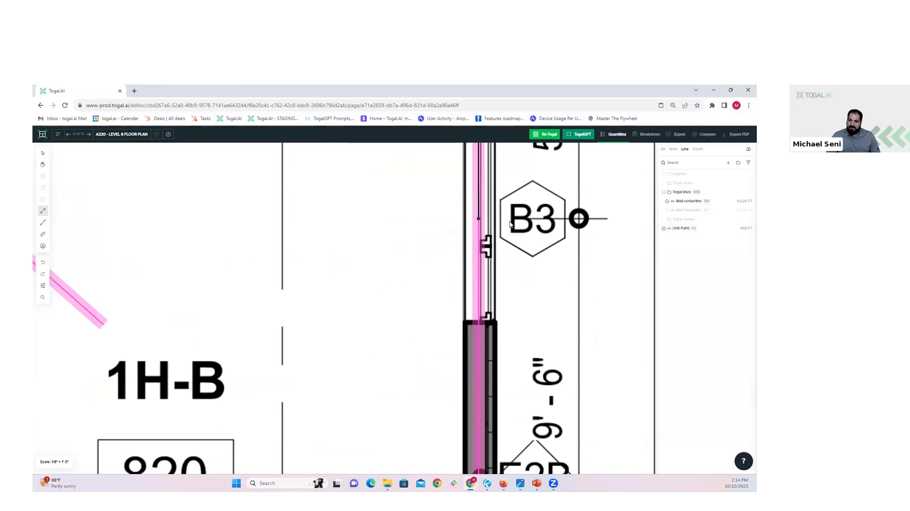
left_click(484, 225)
key("ctrl+z")
key("ctrl+z")
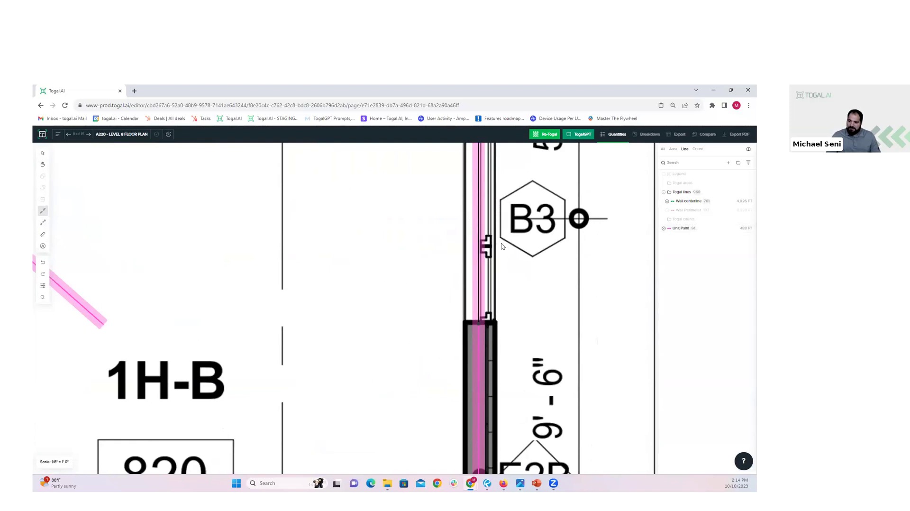
scroll(480, 229, "down", 5)
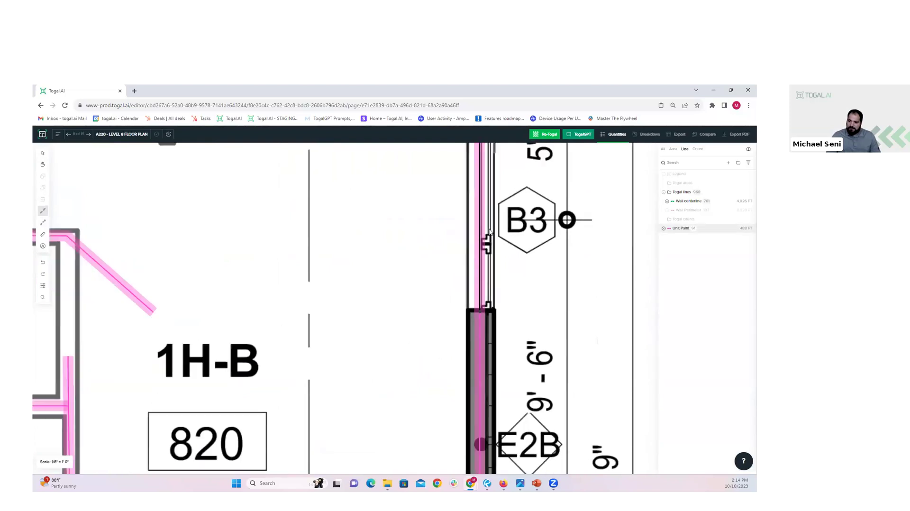
middle_click_drag(513, 259, 478, 322)
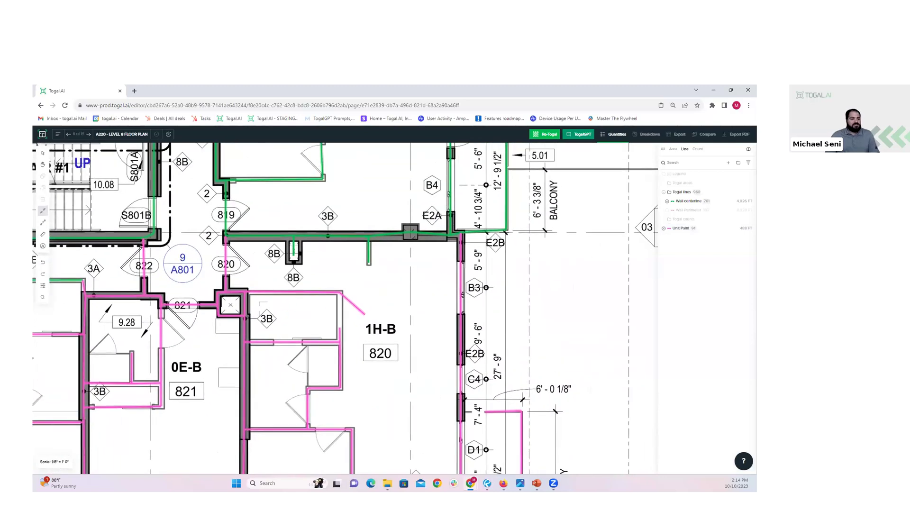